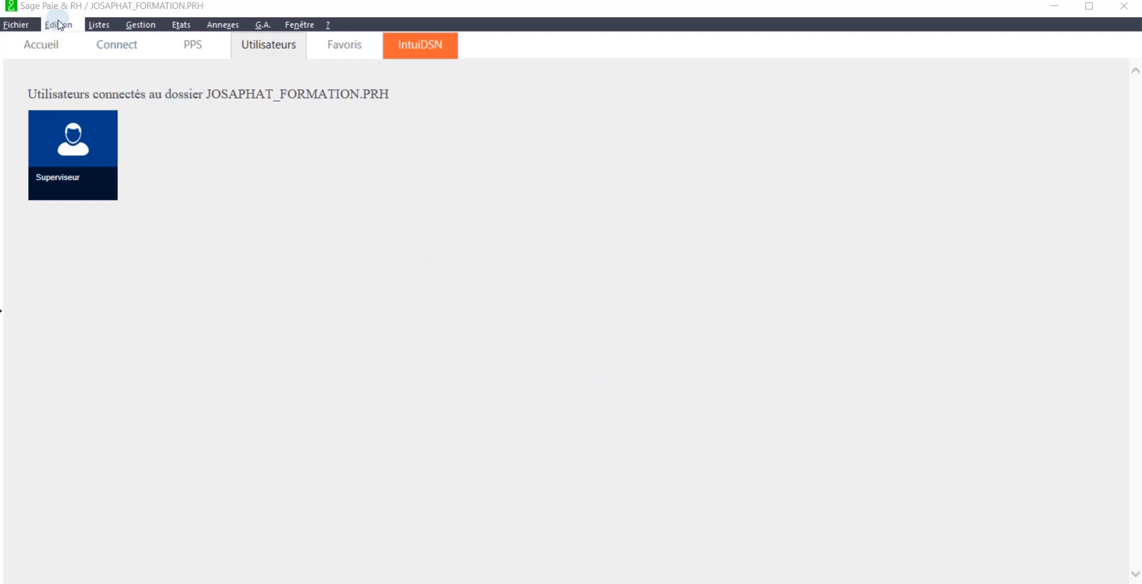
- Create a new rubrique in the list of rubriques, with type Cotisation and code 14
{"action": "left_click", "coordinate": [100, 27]}
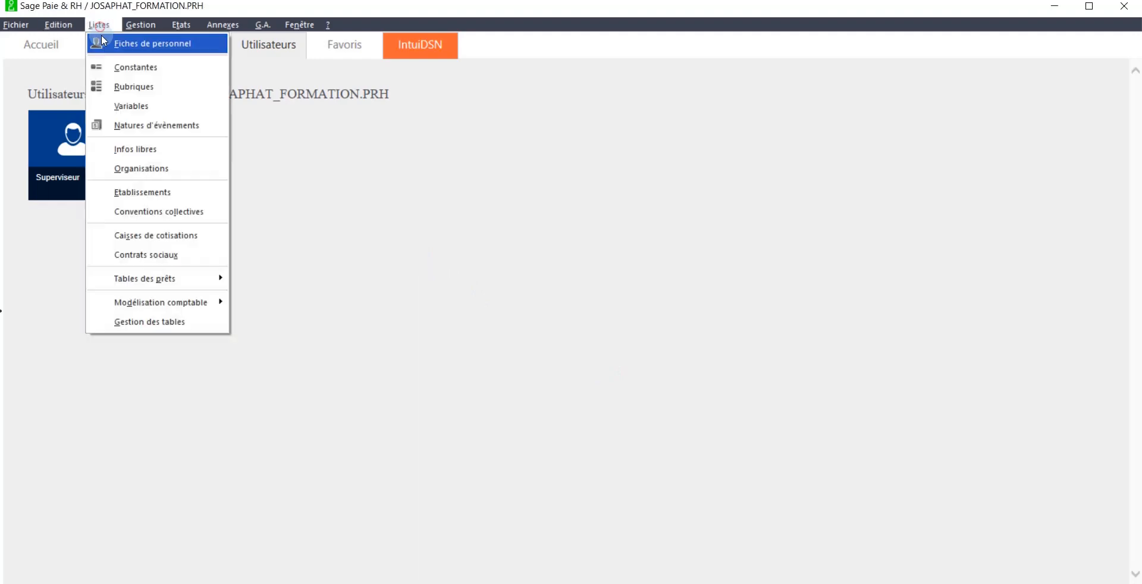
{"action": "left_click", "coordinate": [100, 83]}
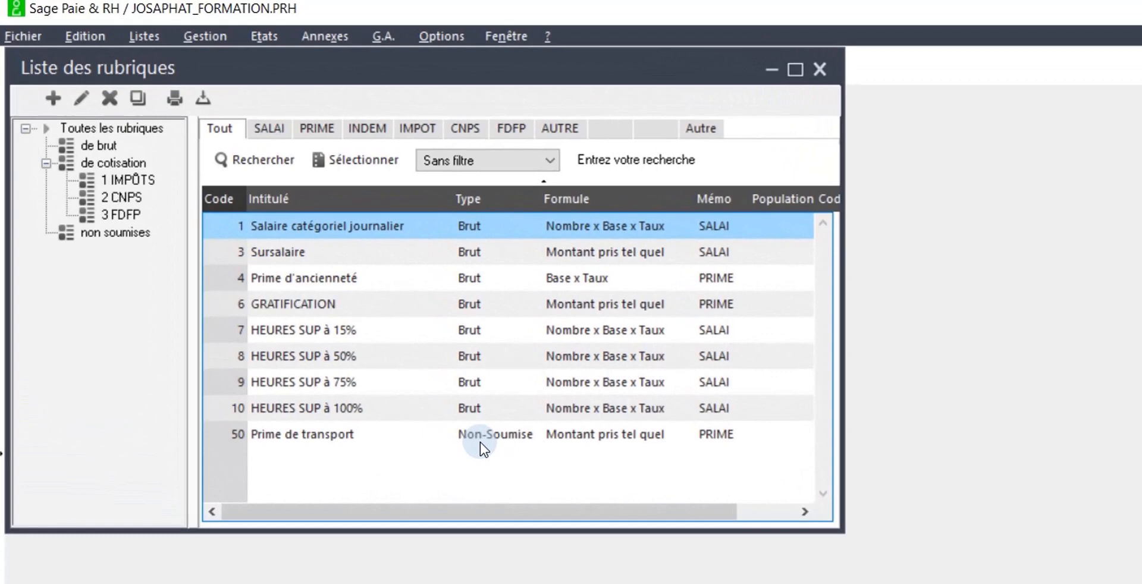
{"action": "right_click", "coordinate": [408, 381]}
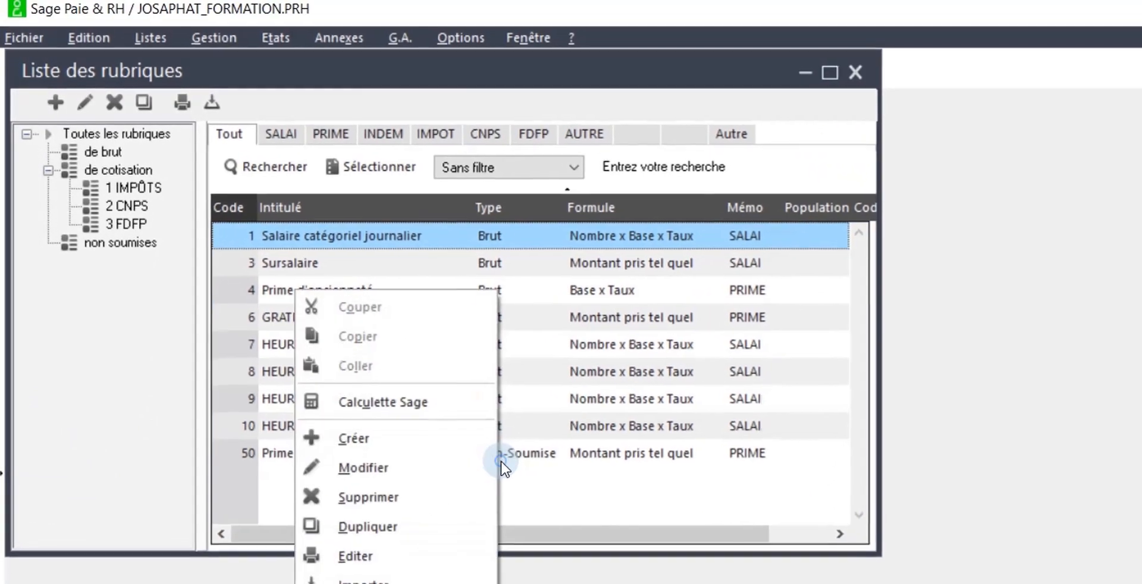
{"action": "left_click", "coordinate": [434, 444]}
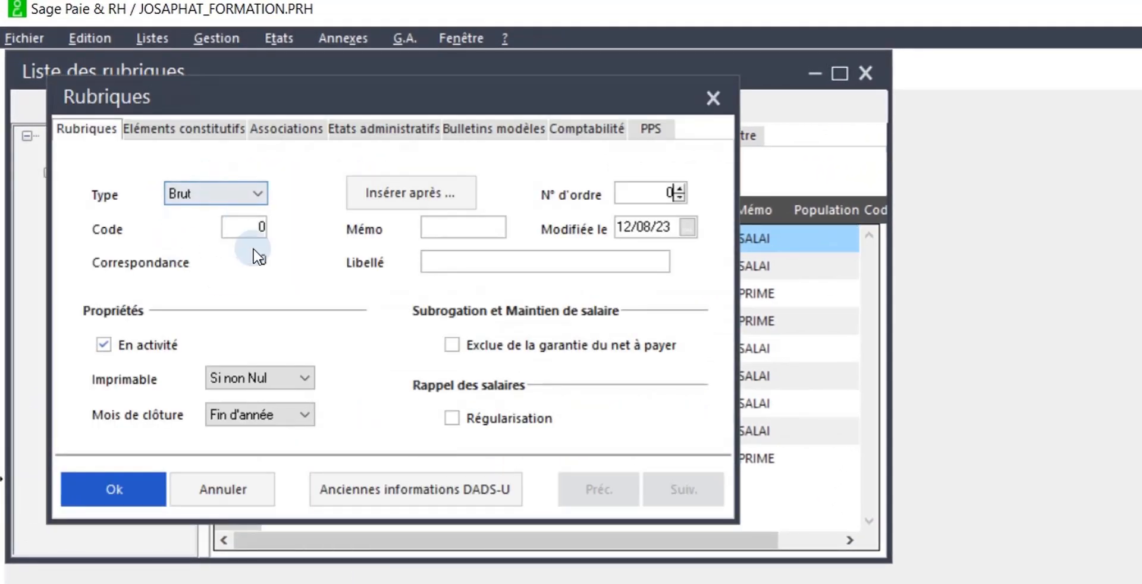
{"action": "left_click", "coordinate": [225, 202]}
{"action": "left_click", "coordinate": [223, 225]}
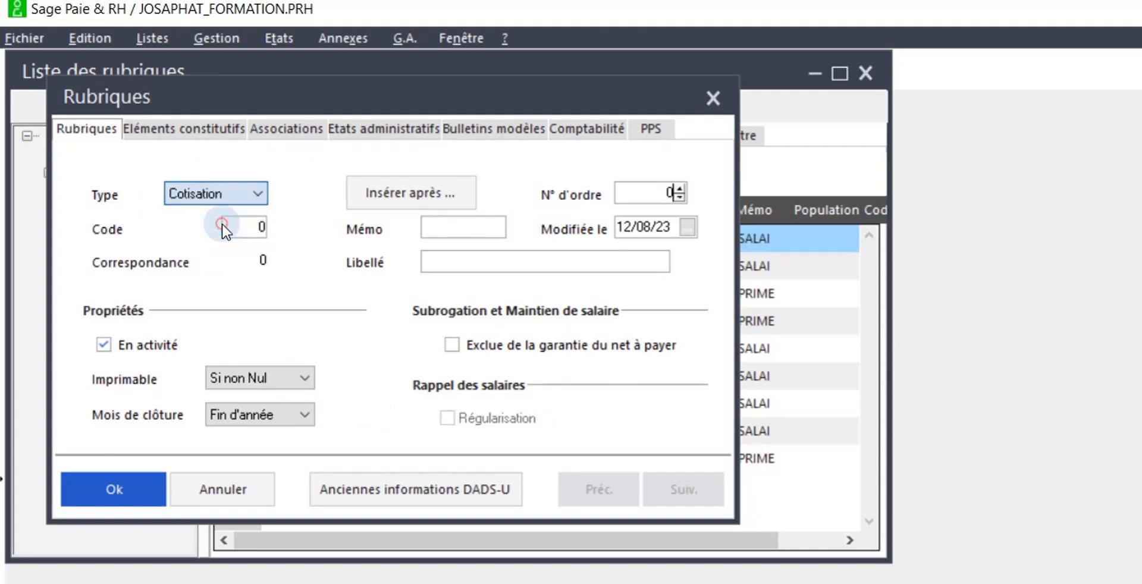
{"action": "left_click", "coordinate": [237, 230]}
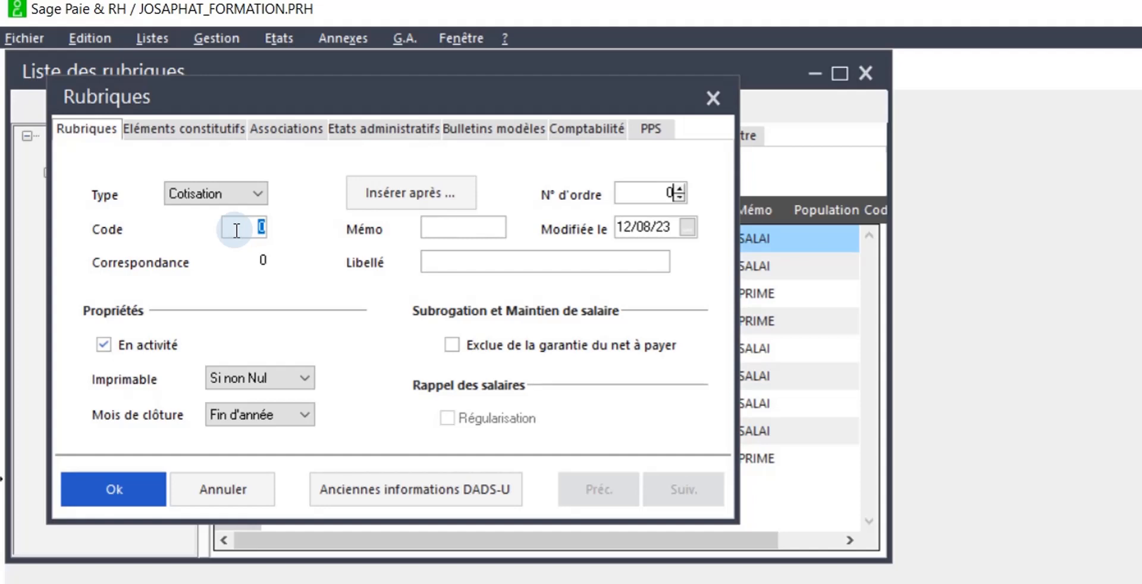
{"action": "type", "text": "14"}
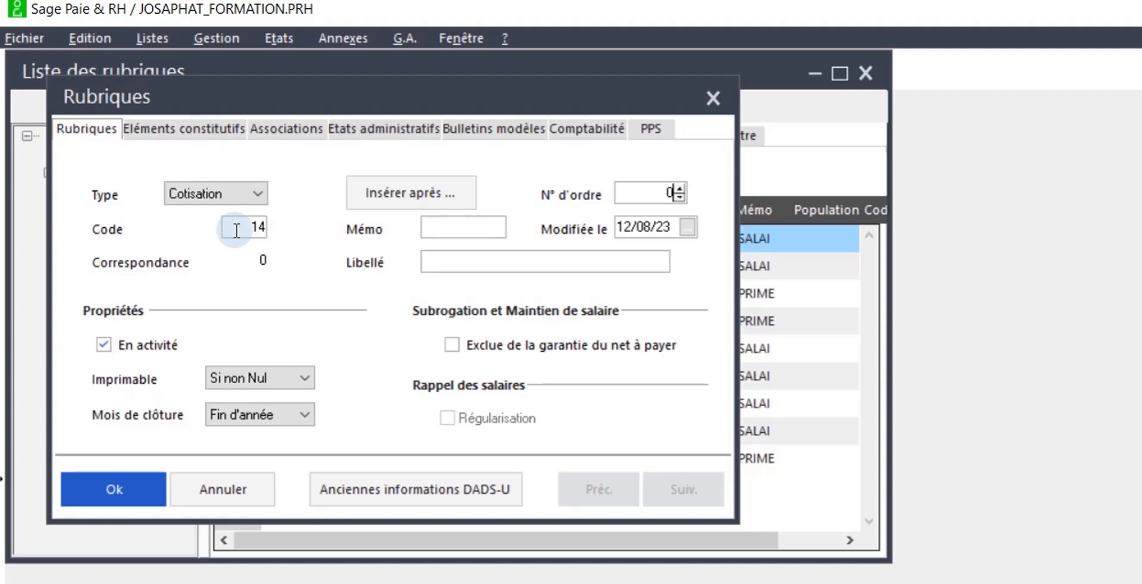
- Give rubrique 14 the mémo IMPOT and the libellé "Impôt sur salaire"
{"action": "left_click", "coordinate": [439, 226]}
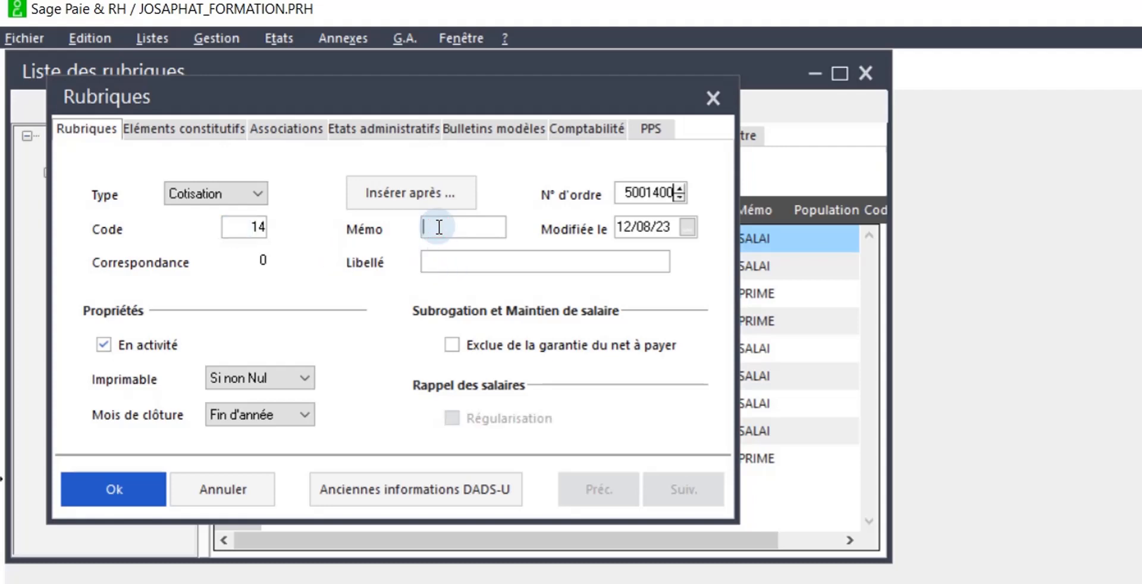
{"action": "type", "text": "IMPOT"}
{"action": "left_click", "coordinate": [445, 263]}
{"action": "type", "text": "Impôt sur sa"}
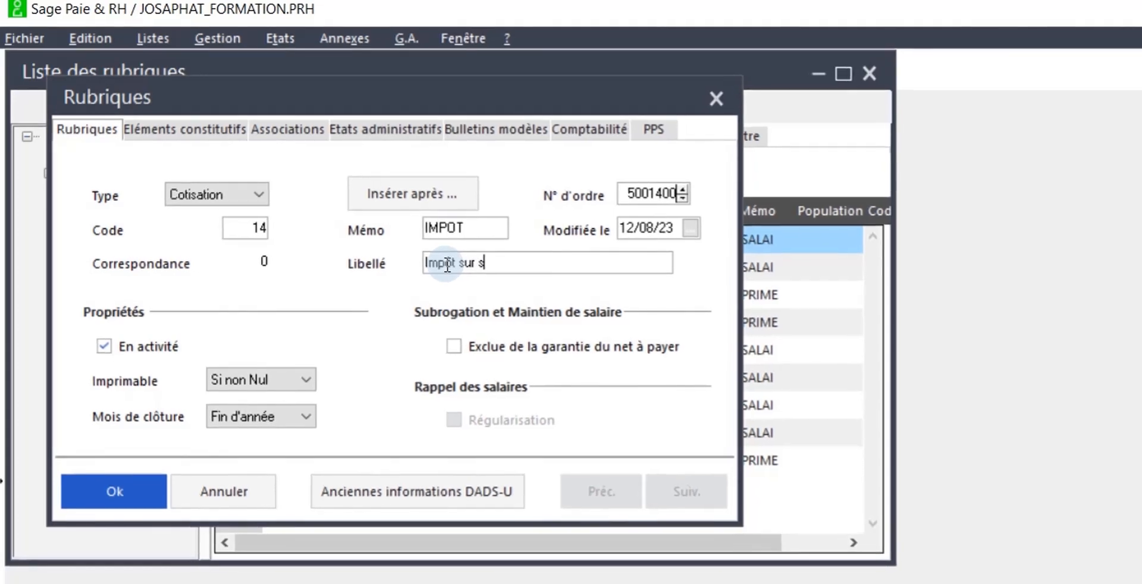
{"action": "type", "text": "laire"}
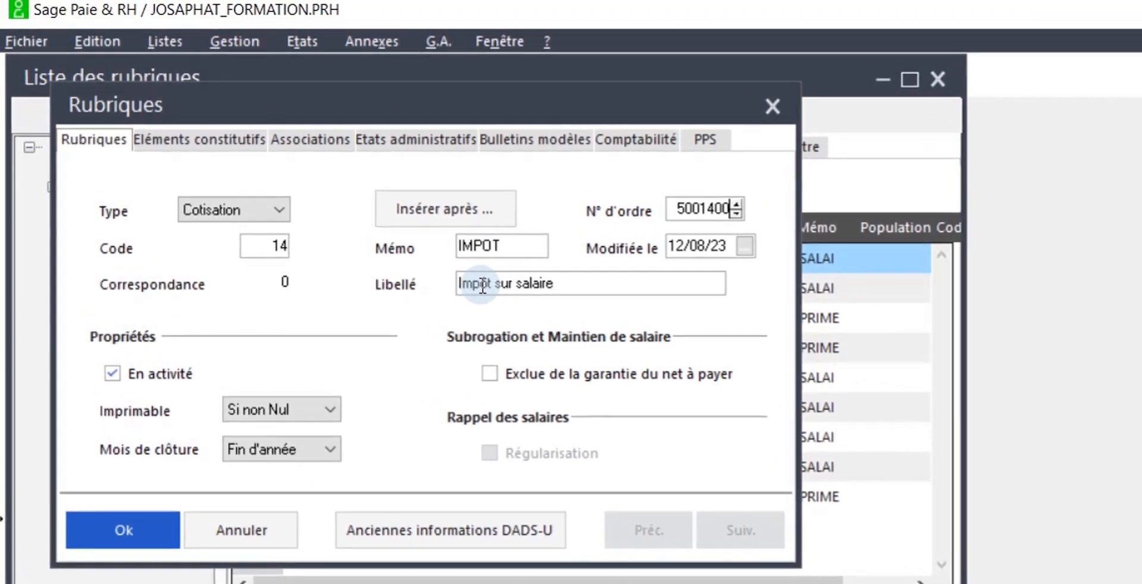
- Assign the contribution fund 1 IMPÔTS to rubrique 14 in its constituent elements and save the rubrique
{"action": "left_click", "coordinate": [214, 140]}
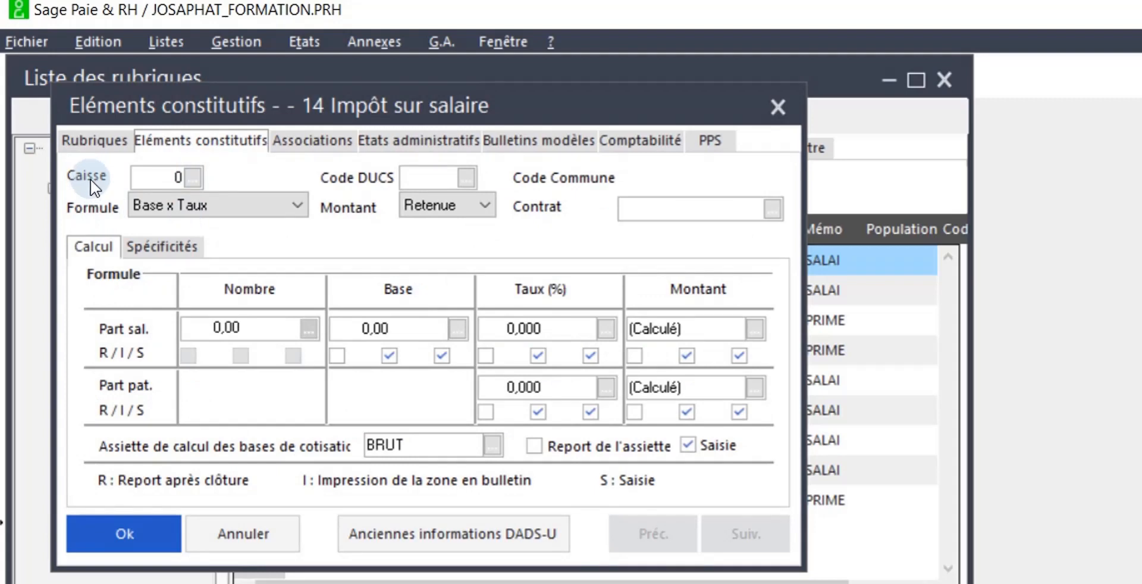
{"action": "left_click", "coordinate": [191, 177]}
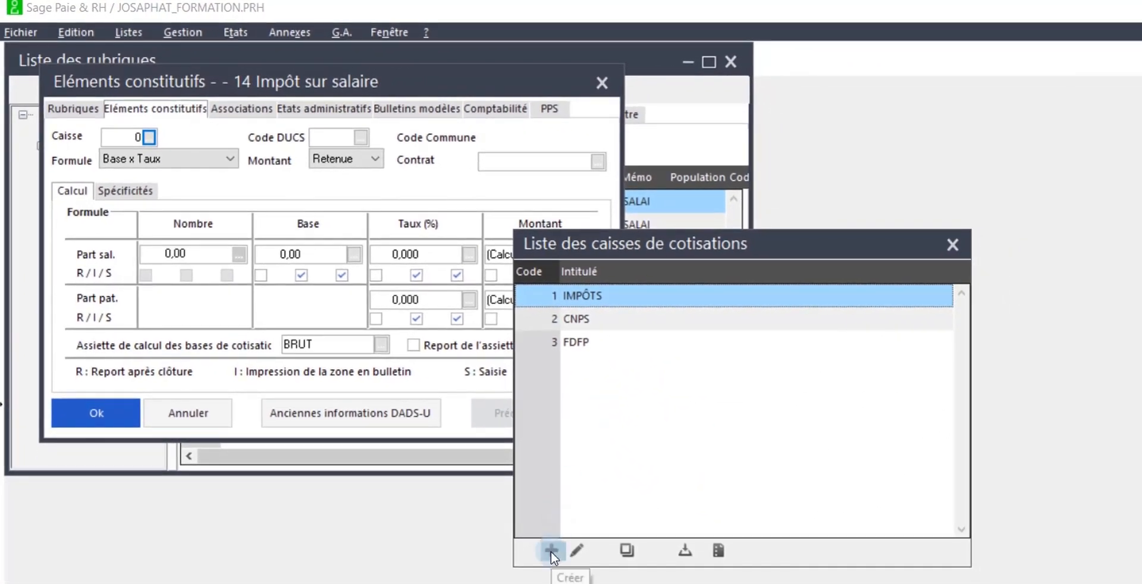
{"action": "left_click", "coordinate": [609, 454]}
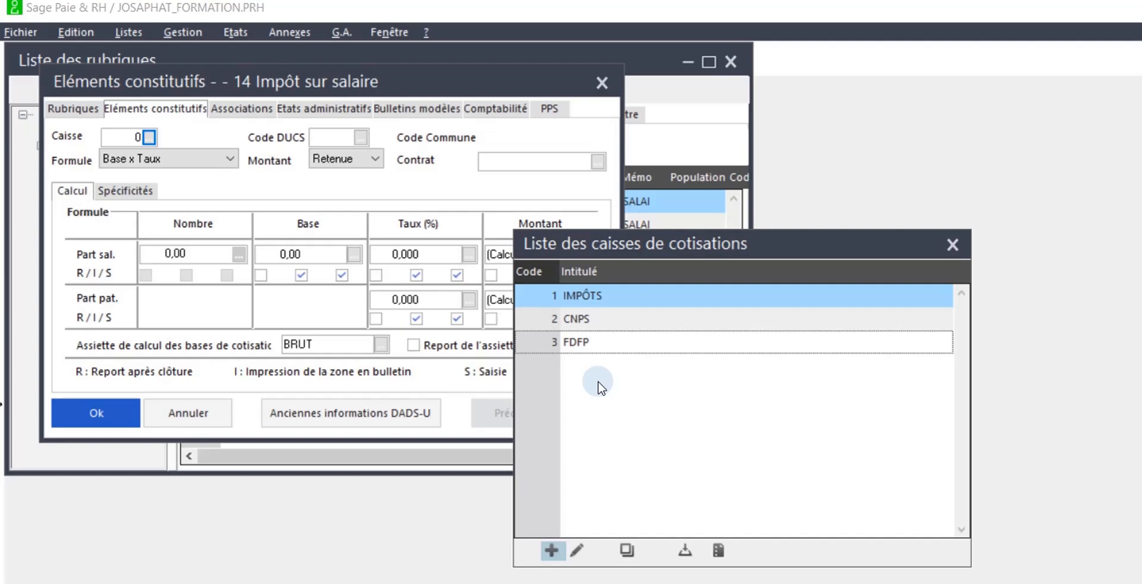
{"action": "double_click", "coordinate": [608, 292]}
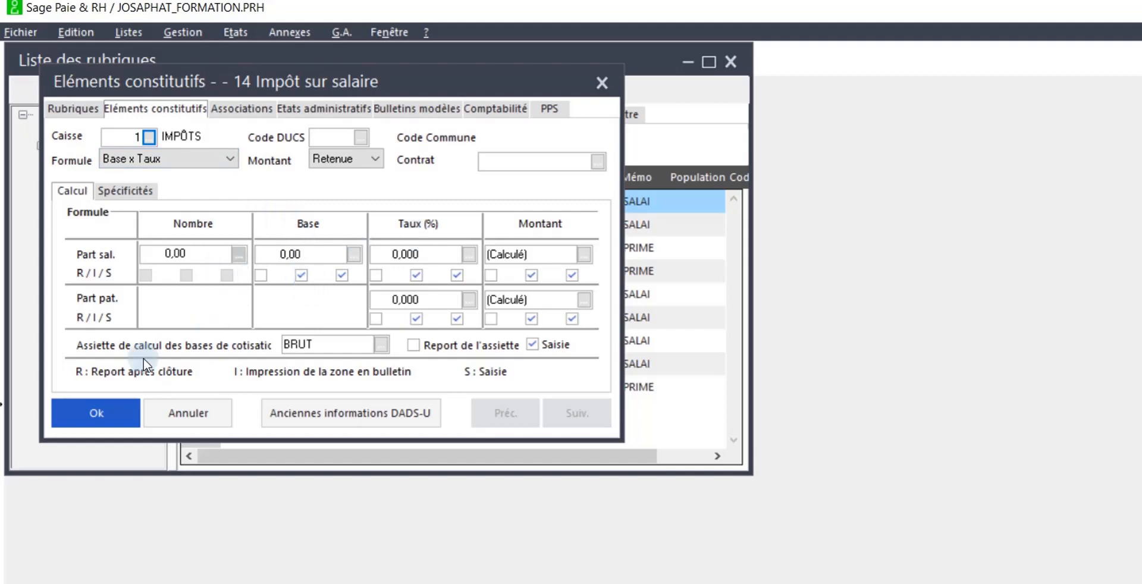
{"action": "left_click", "coordinate": [91, 415]}
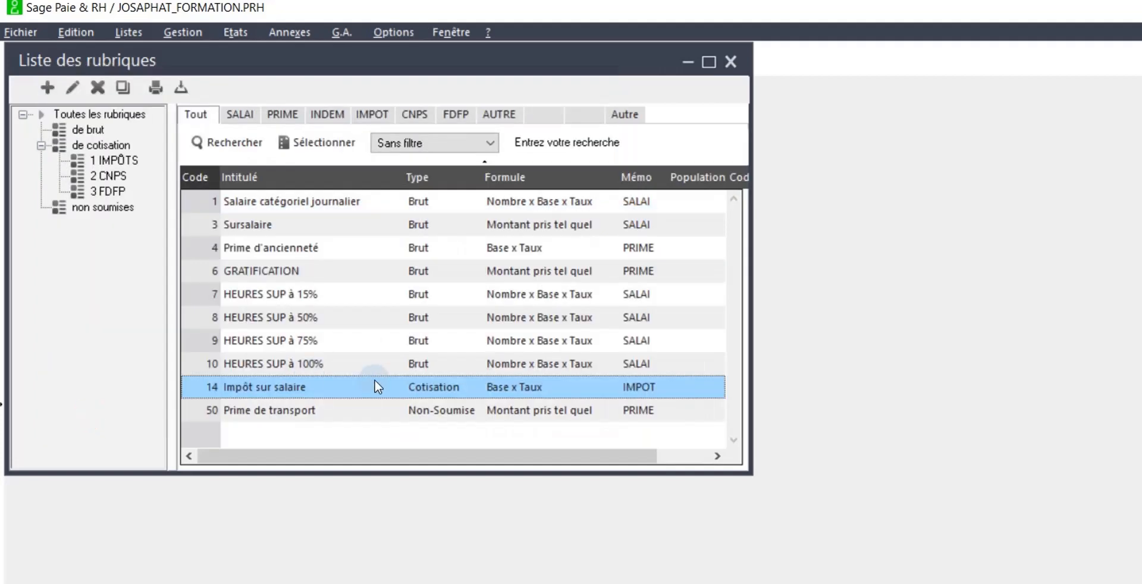
- Start creating a new constant of type Rubrique in the list of constants
{"action": "left_click", "coordinate": [128, 32]}
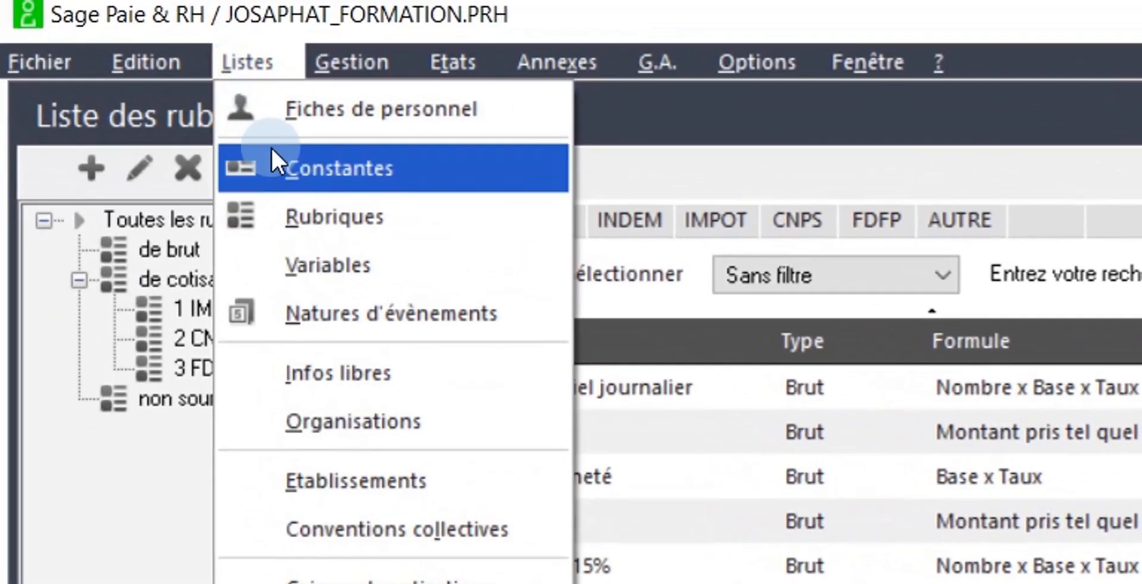
{"action": "left_click", "coordinate": [271, 156]}
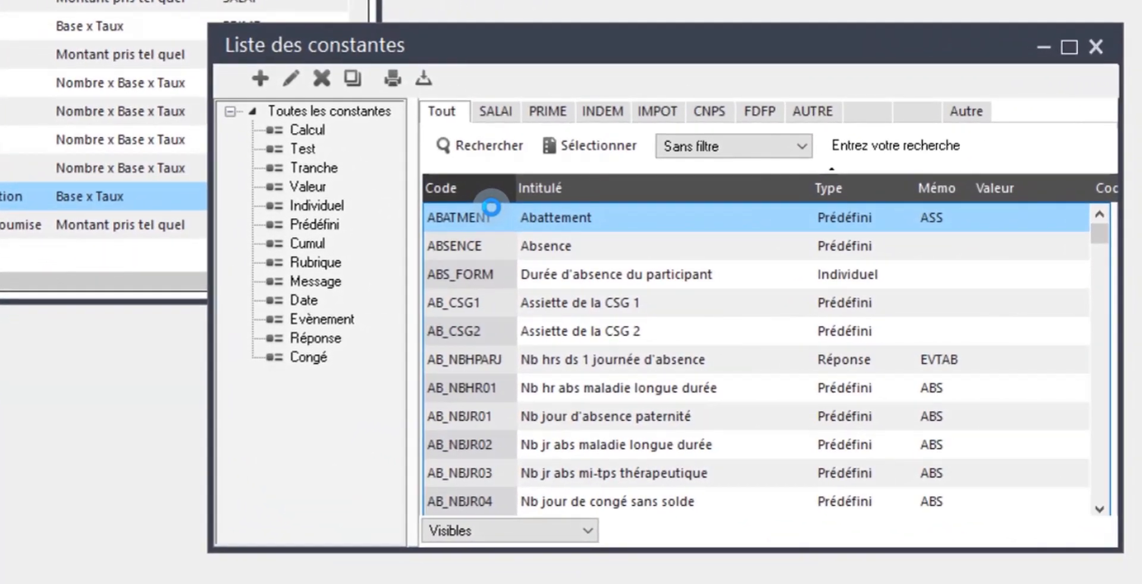
{"action": "right_click", "coordinate": [555, 280]}
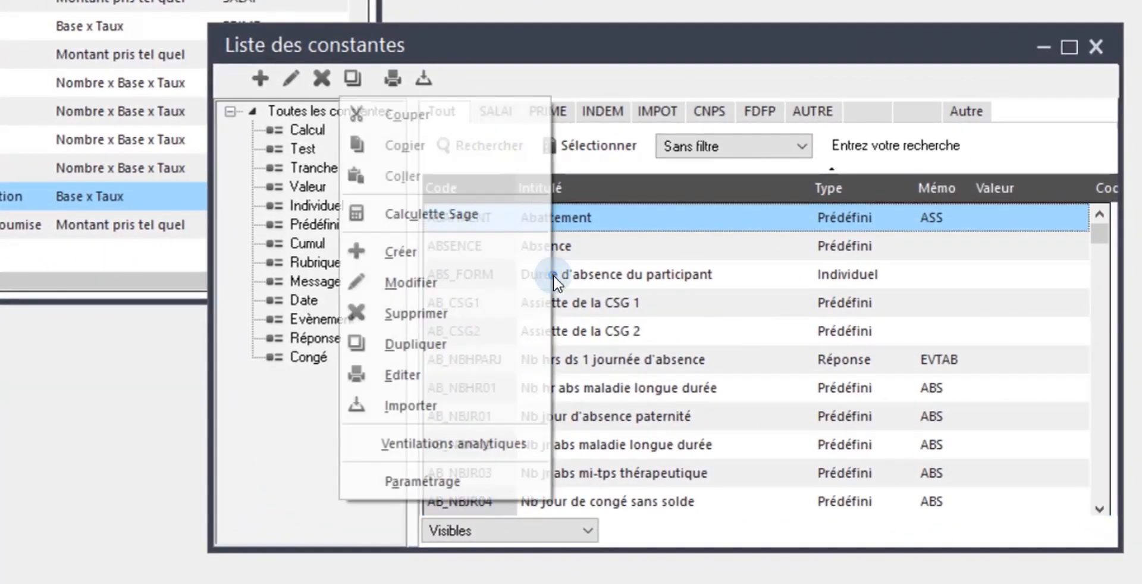
{"action": "left_click", "coordinate": [496, 249]}
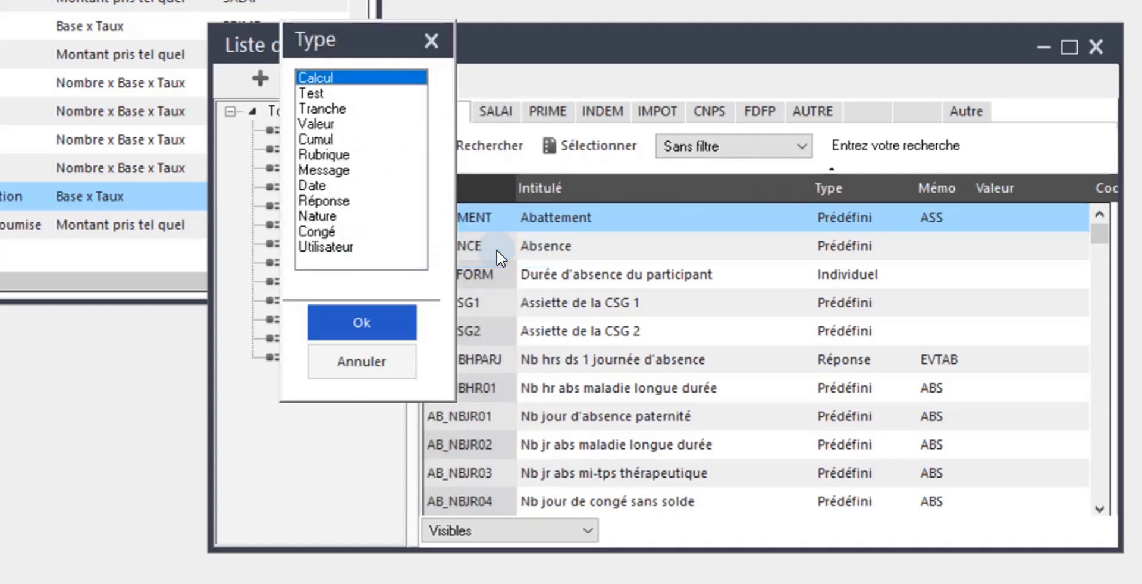
{"action": "left_click", "coordinate": [337, 154]}
{"action": "left_click", "coordinate": [393, 326]}
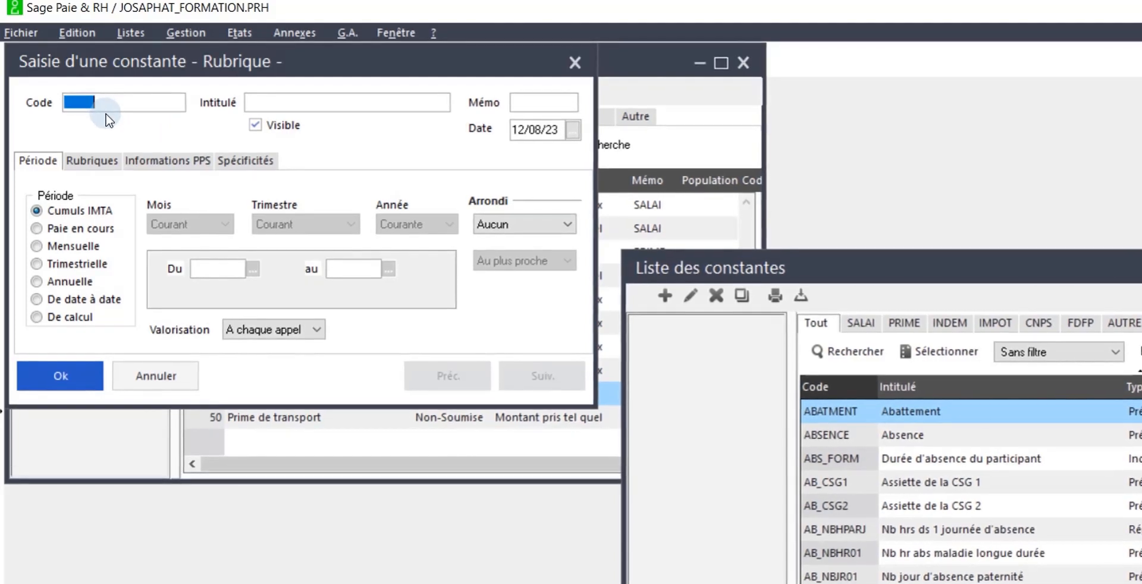
- Enter the constant's code SBI, intitulé "Salaire Brut Imposable" and mémo IMPOT
{"action": "type", "text": "SBI"}
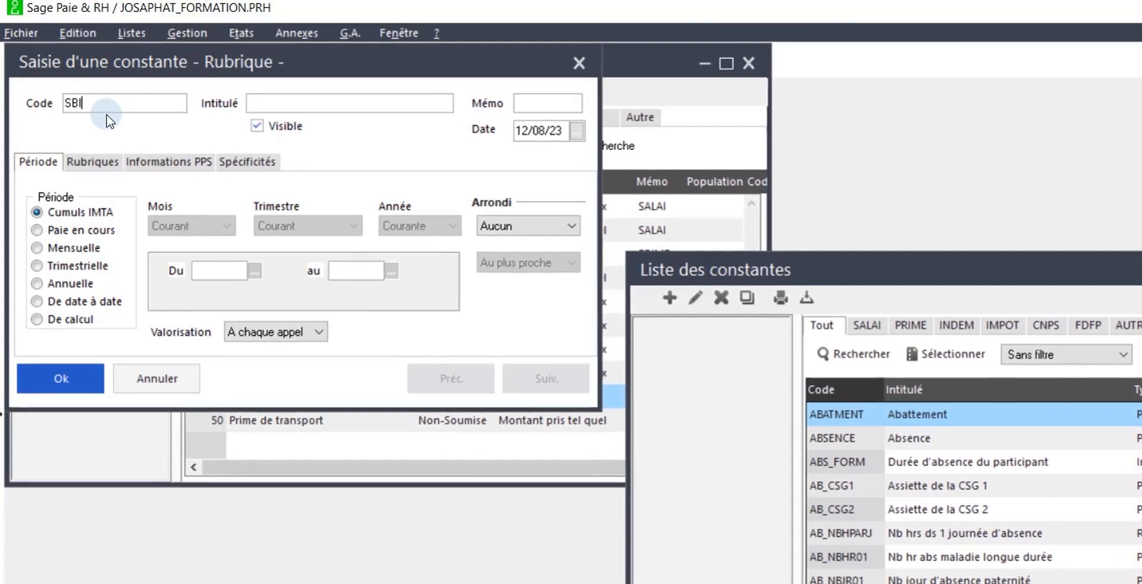
{"action": "left_click", "coordinate": [301, 100]}
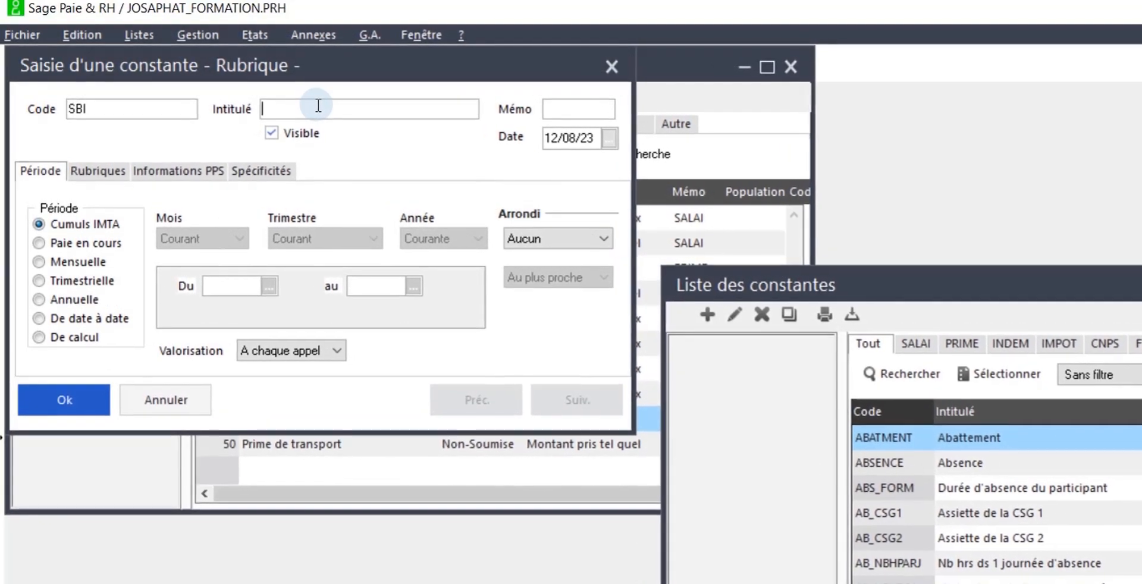
{"action": "type", "text": "Sa"}
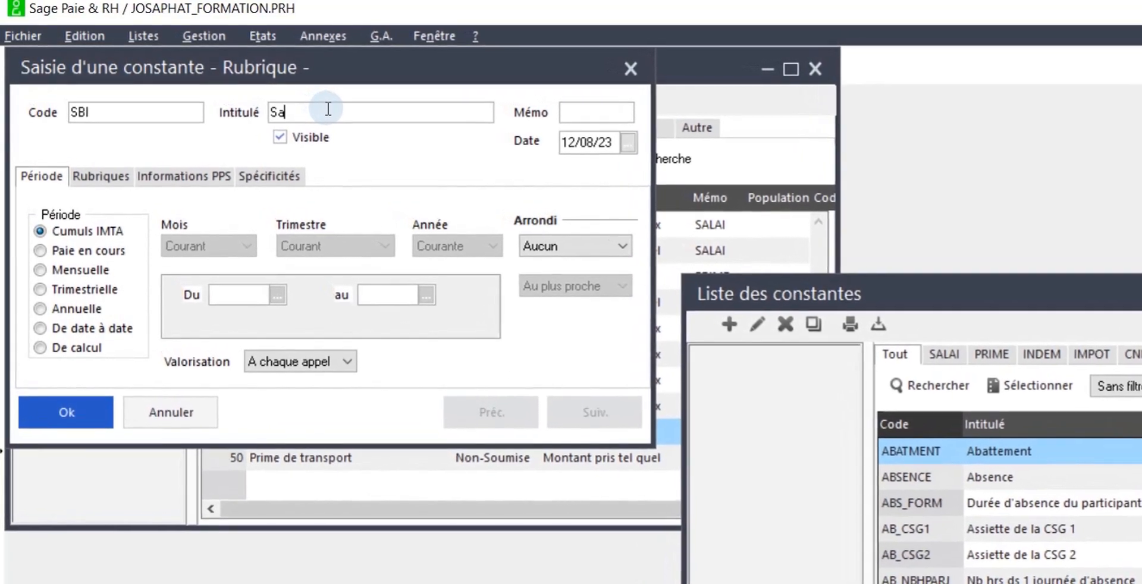
{"action": "type", "text": "laire B"}
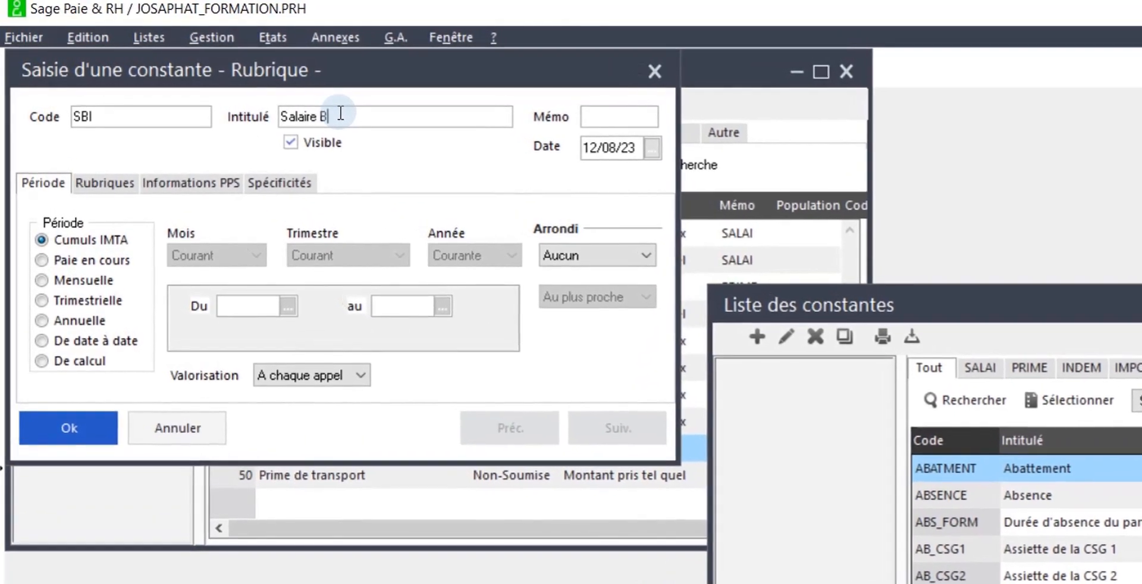
{"action": "type", "text": "rut"}
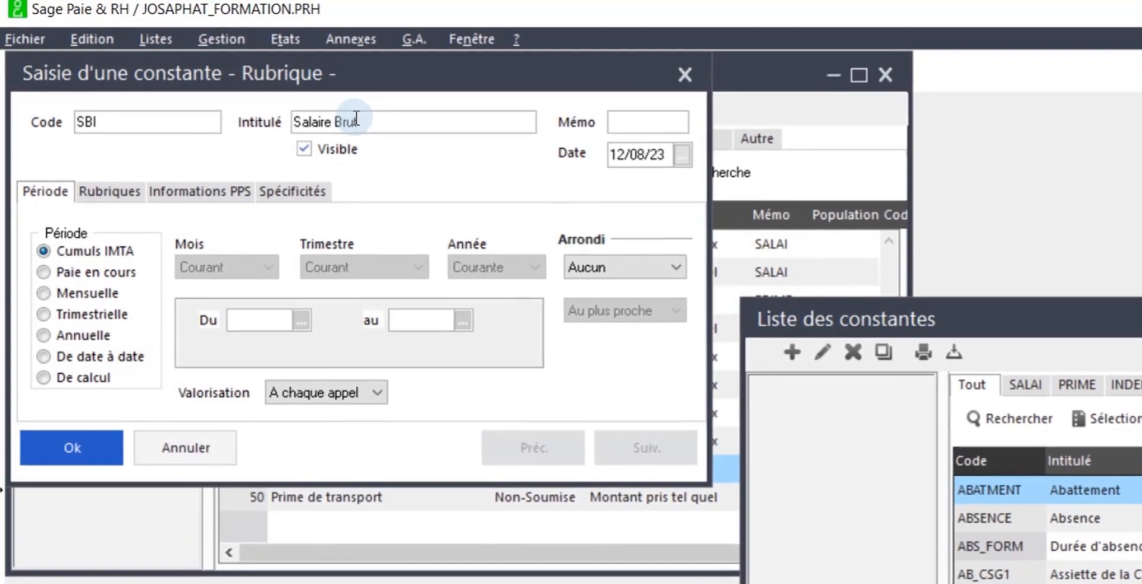
{"action": "type", "text": " Imp"}
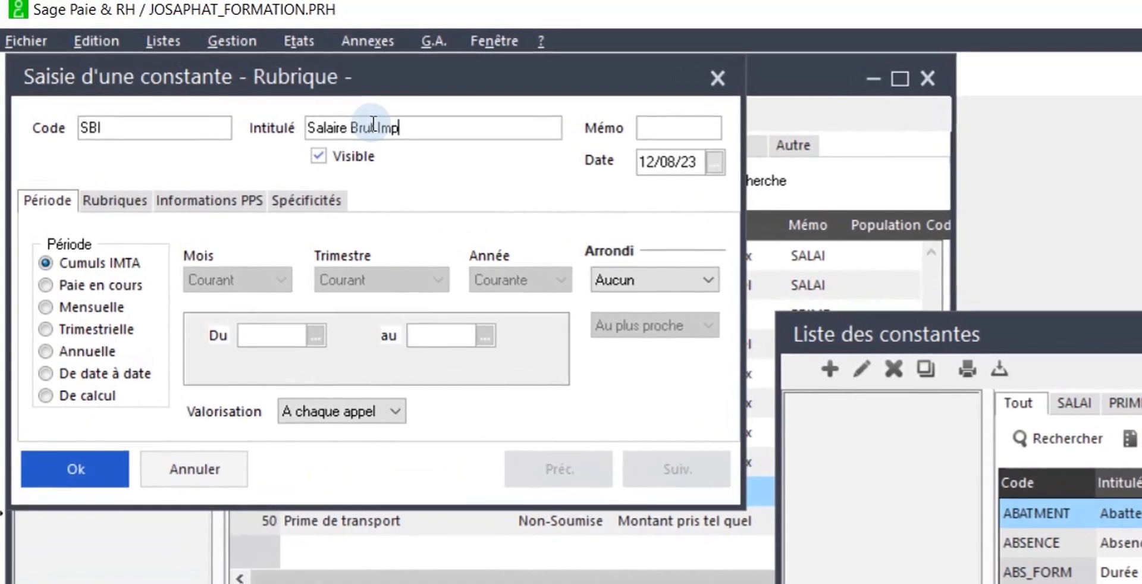
{"action": "type", "text": "osabl"}
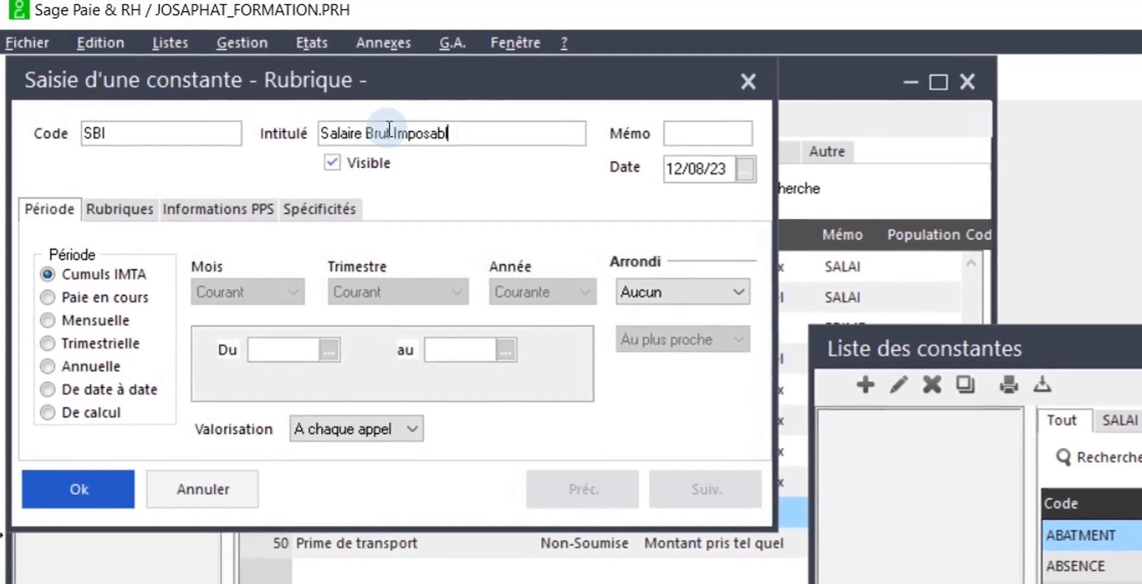
{"action": "type", "text": "e"}
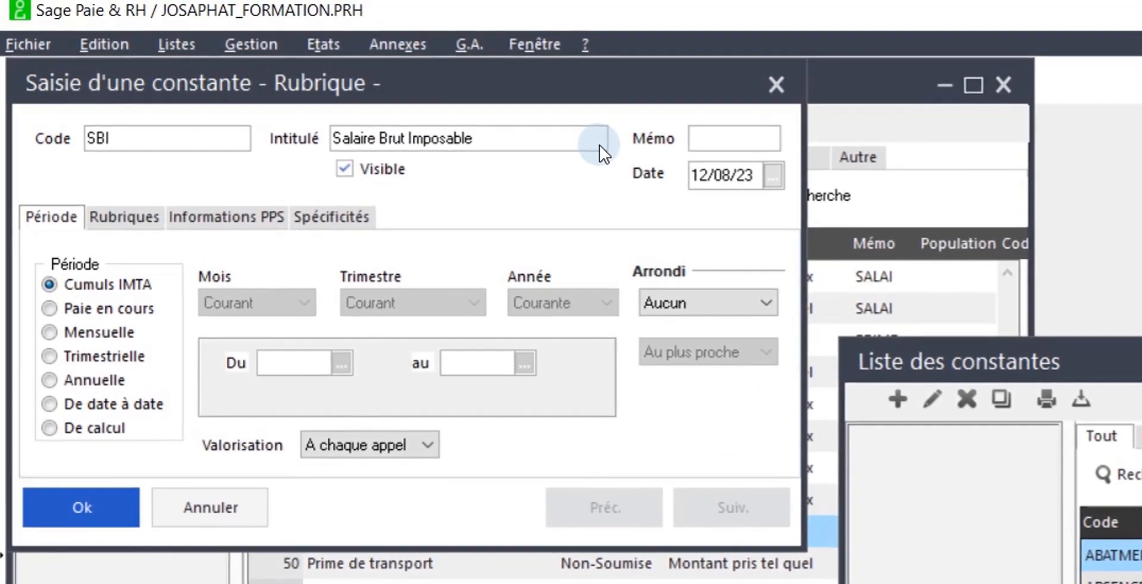
{"action": "left_click", "coordinate": [743, 145]}
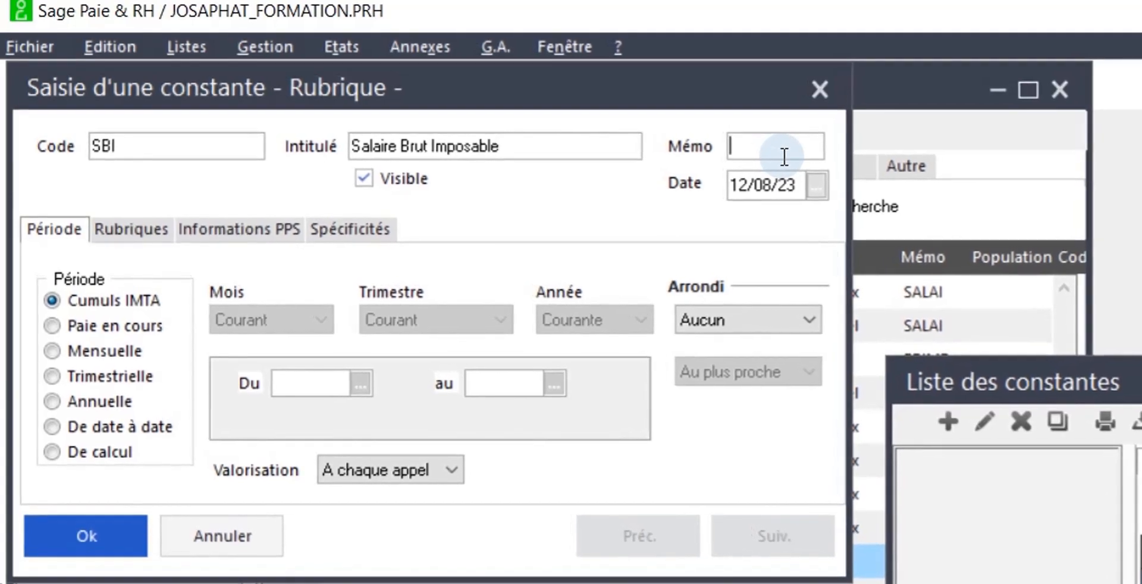
{"action": "type", "text": "IMPOT"}
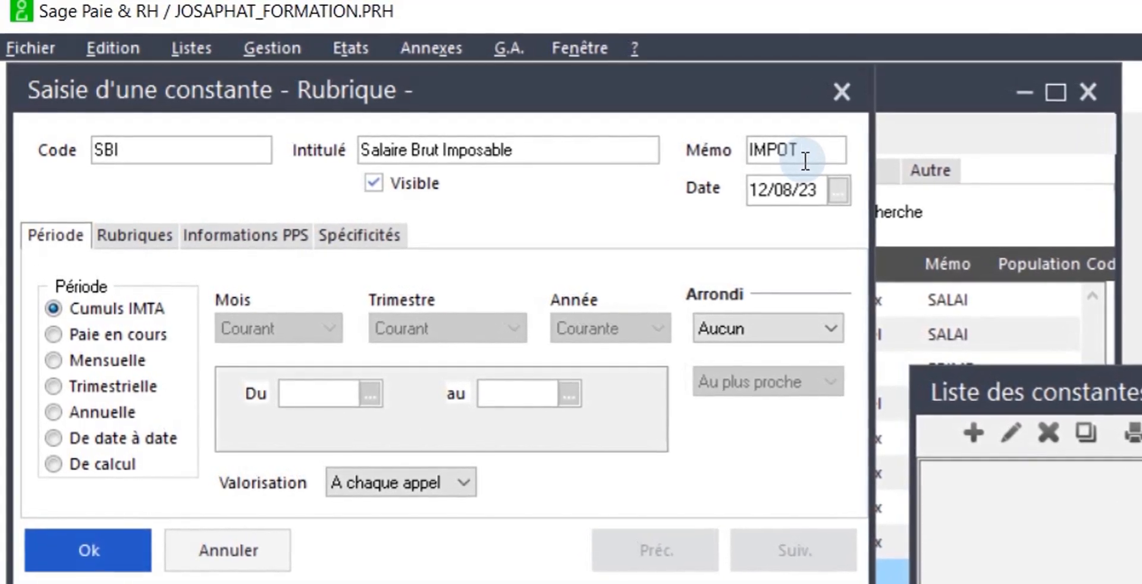
- Insert all the Brut rubriques, codes 1 to 10, plus 50 Prime de transport into the SBI constant
{"action": "left_click", "coordinate": [148, 240]}
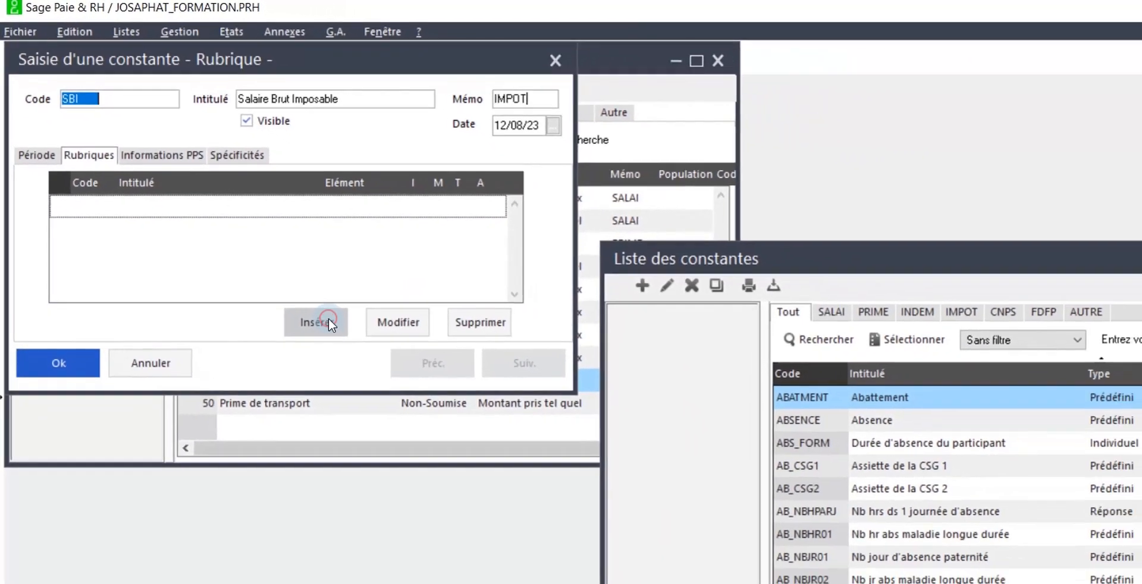
{"action": "left_click", "coordinate": [459, 448]}
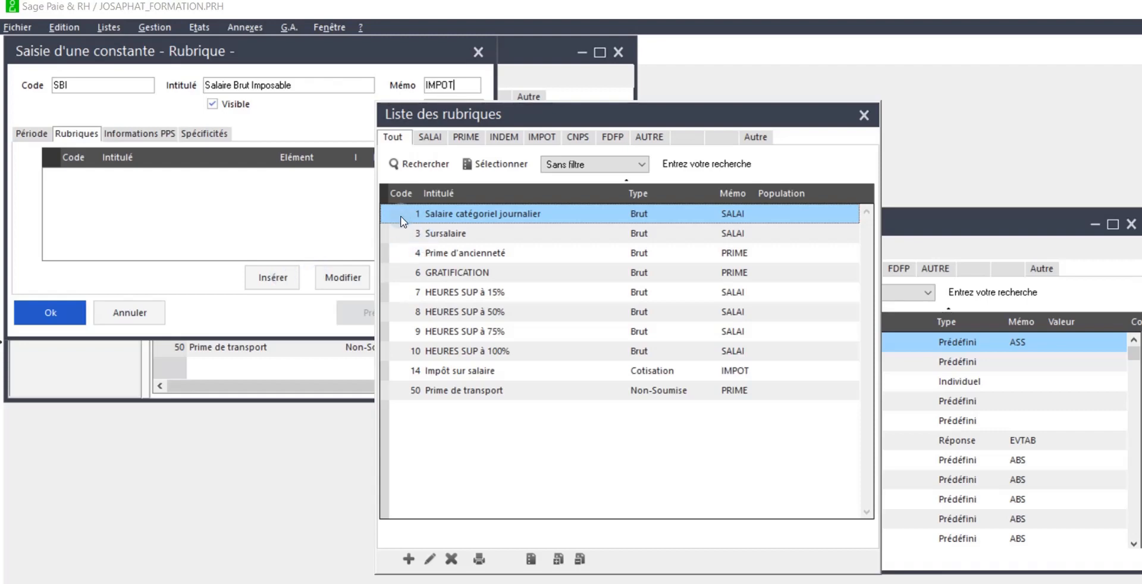
{"action": "left_click_drag", "start_coordinate": [398, 215], "coordinate": [430, 353]}
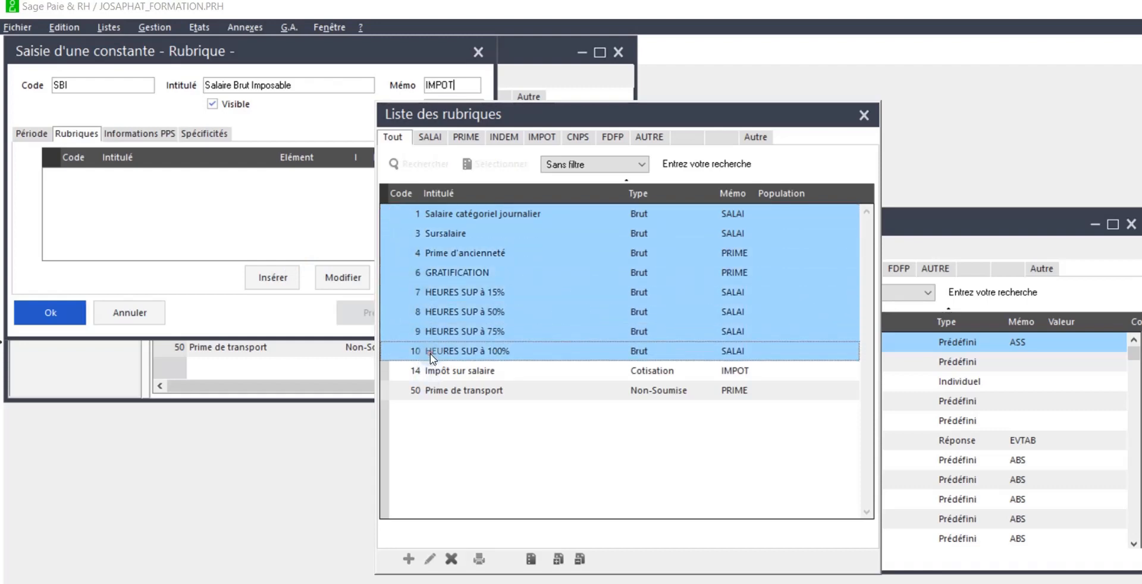
{"action": "left_click", "coordinate": [439, 391], "text": "ctrl"}
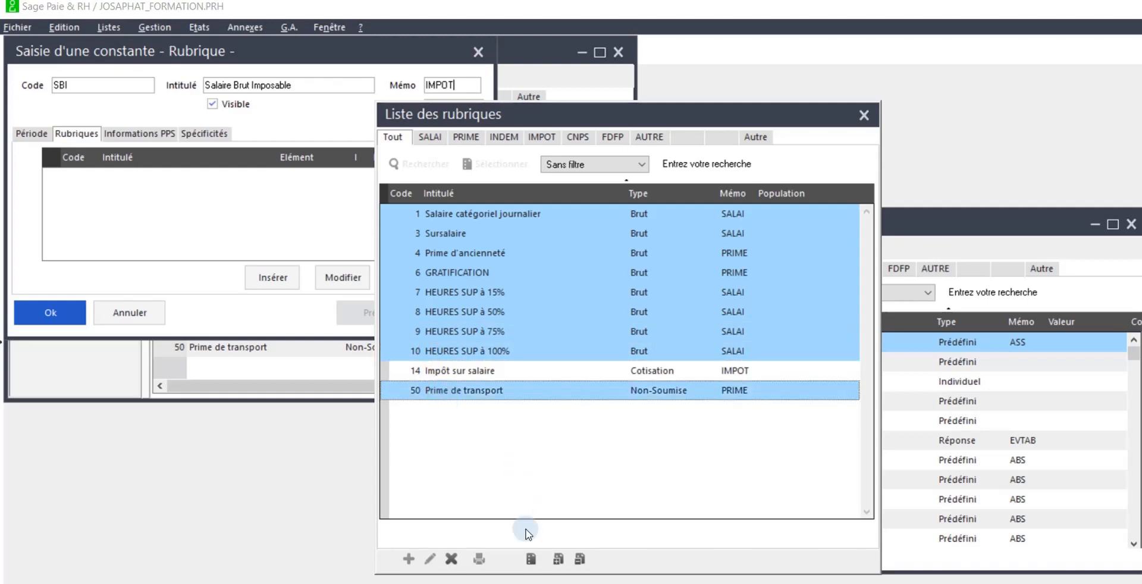
{"action": "left_click", "coordinate": [532, 559]}
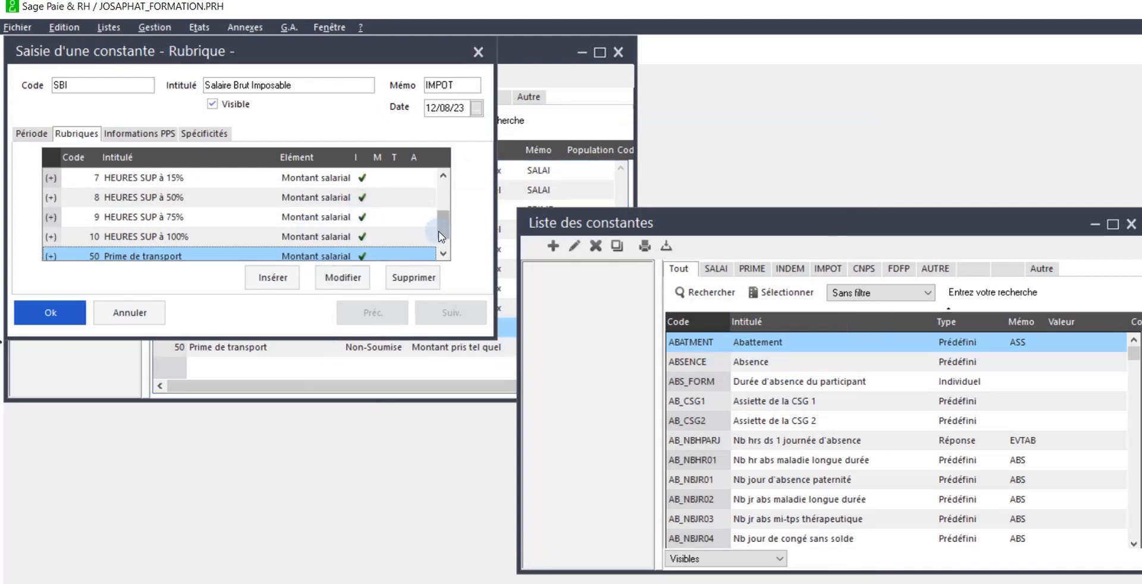
- Check the rubriques inserted in the SBI constant and save the constant
{"action": "mouse_move", "coordinate": [444, 234]}
{"action": "left_mouse_down"}
{"action": "mouse_move", "coordinate": [443, 199]}
{"action": "mouse_move", "coordinate": [443, 232]}
{"action": "left_mouse_up"}
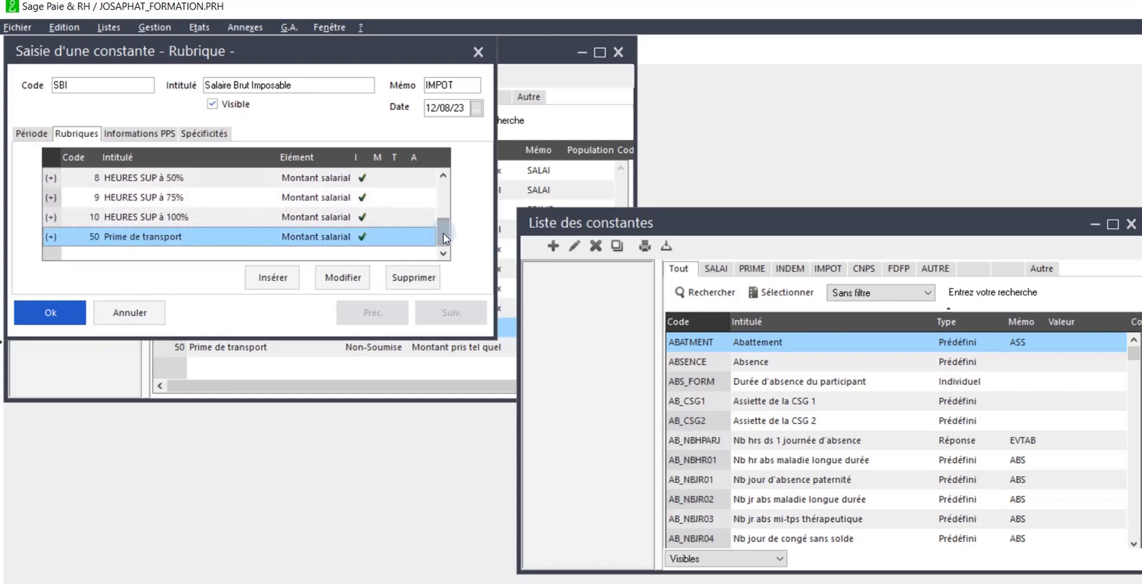
{"action": "left_click", "coordinate": [77, 312]}
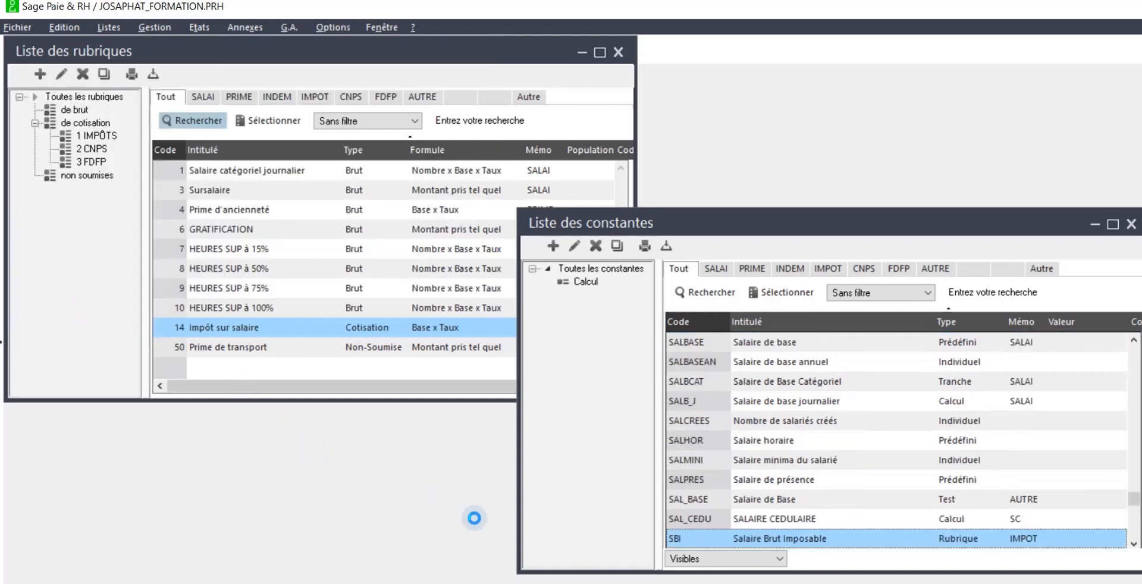
{"action": "left_click", "coordinate": [625, 510]}
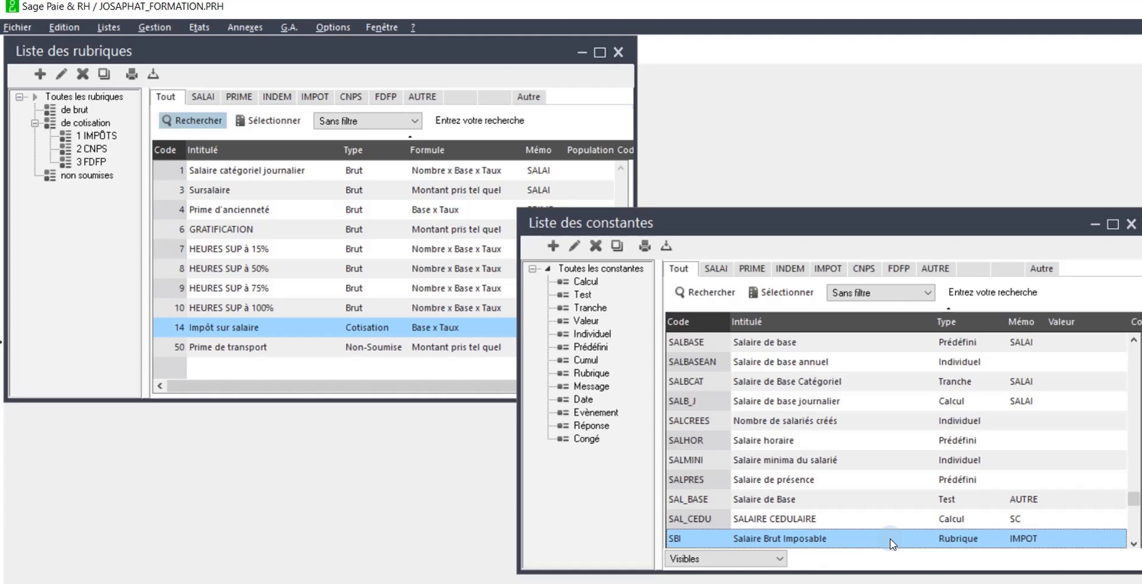
- Open the constituent elements of rubrique 14 Impôt sur salaire and set the employee share's base to SBI
{"action": "left_click", "coordinate": [461, 355]}
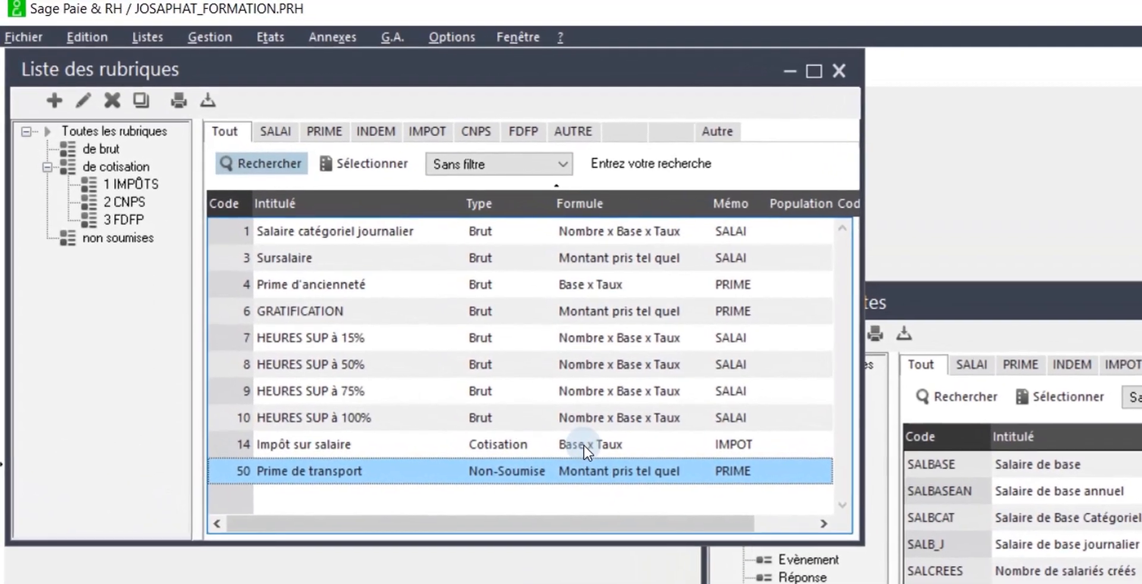
{"action": "left_click", "coordinate": [586, 448]}
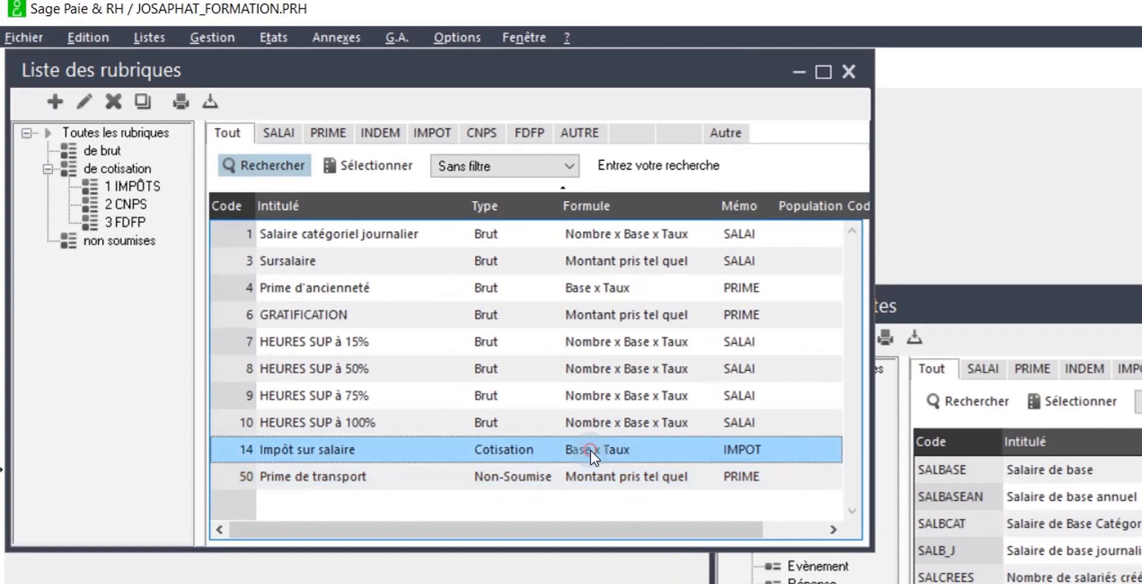
{"action": "double_click", "coordinate": [590, 449]}
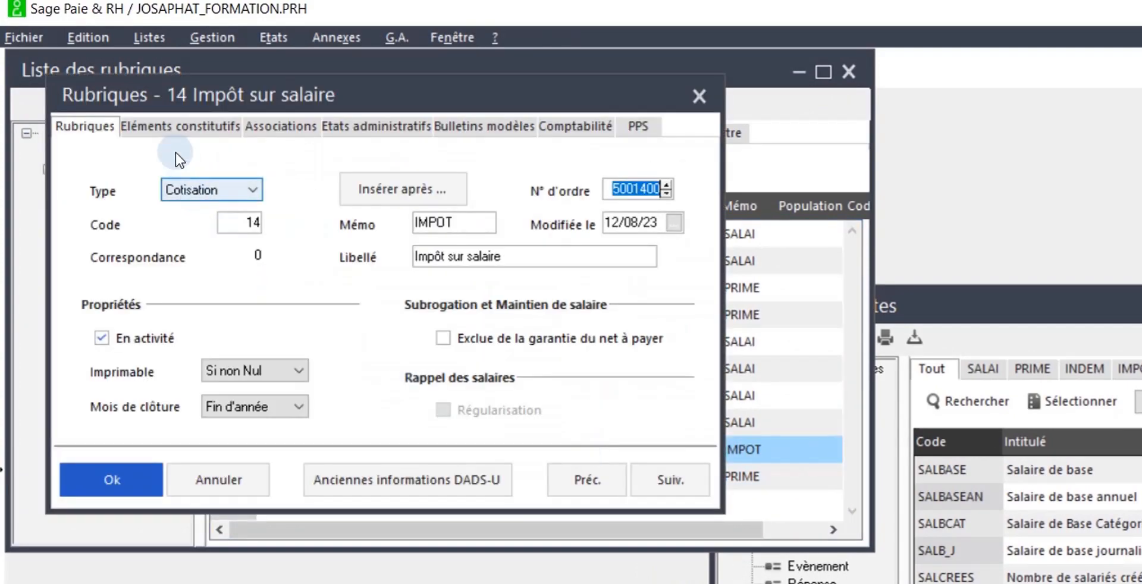
{"action": "left_click", "coordinate": [169, 131]}
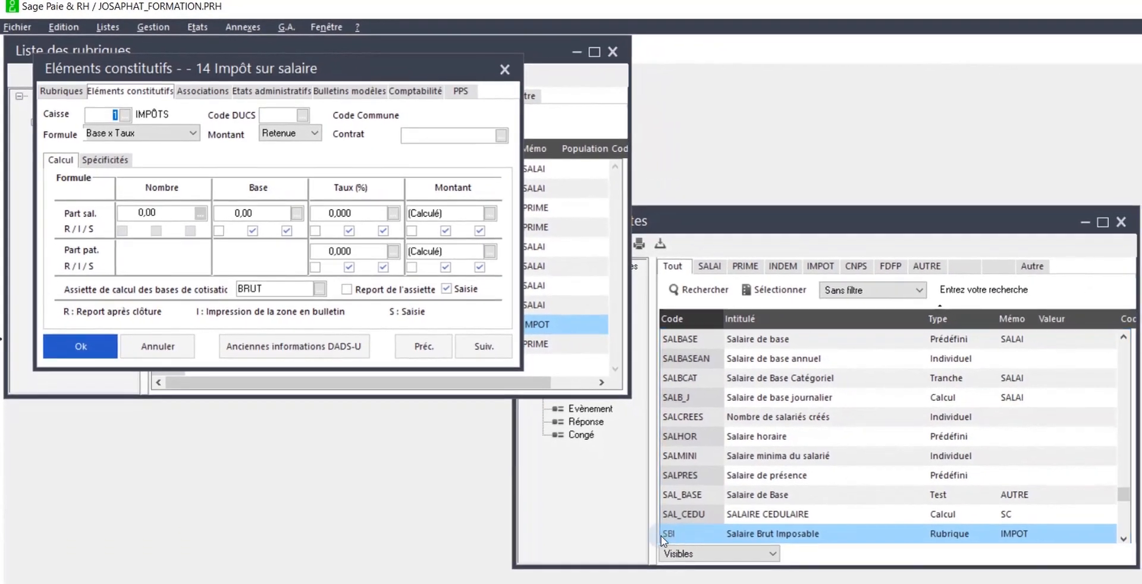
{"action": "left_click", "coordinate": [283, 216]}
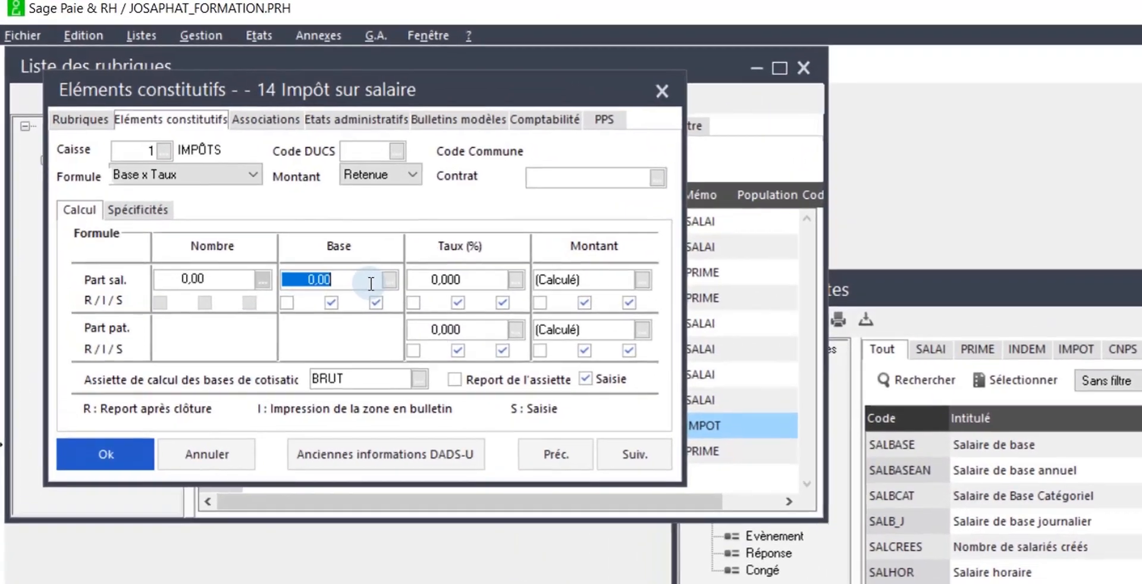
{"action": "type", "text": "SBI"}
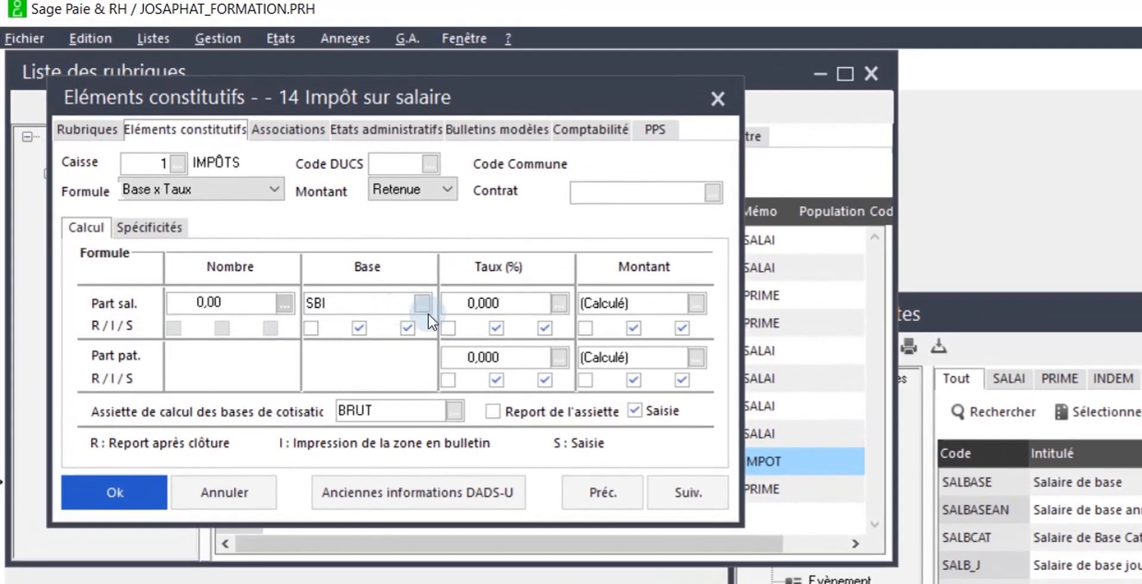
- Set the rate to 1.2 % for both the employee and employer shares of rubrique 14 and save it
{"action": "left_click", "coordinate": [476, 304]}
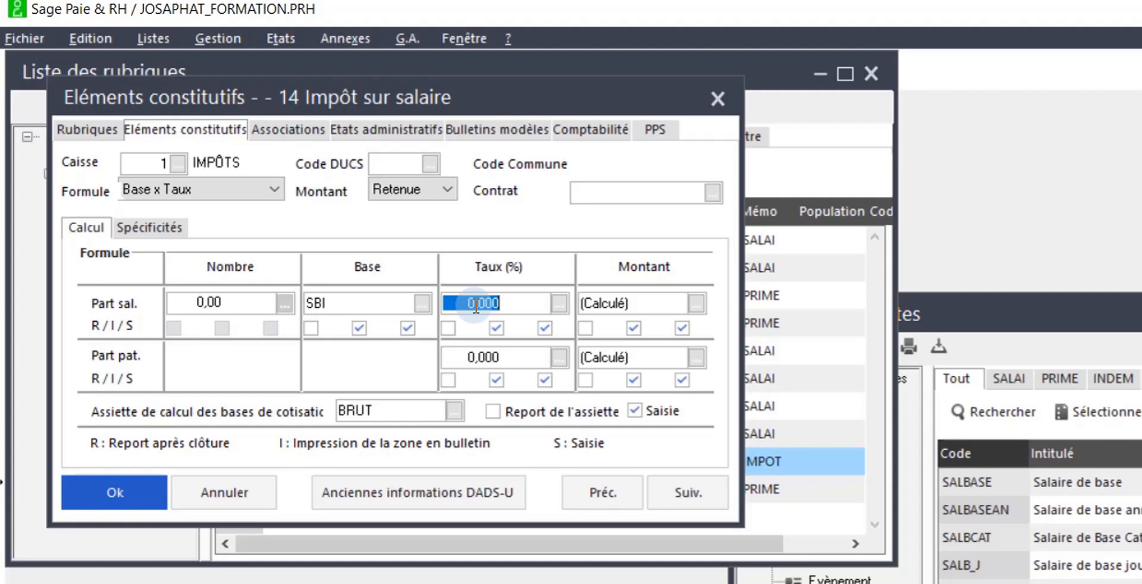
{"action": "type", "text": "1.2"}
{"action": "left_click", "coordinate": [510, 356]}
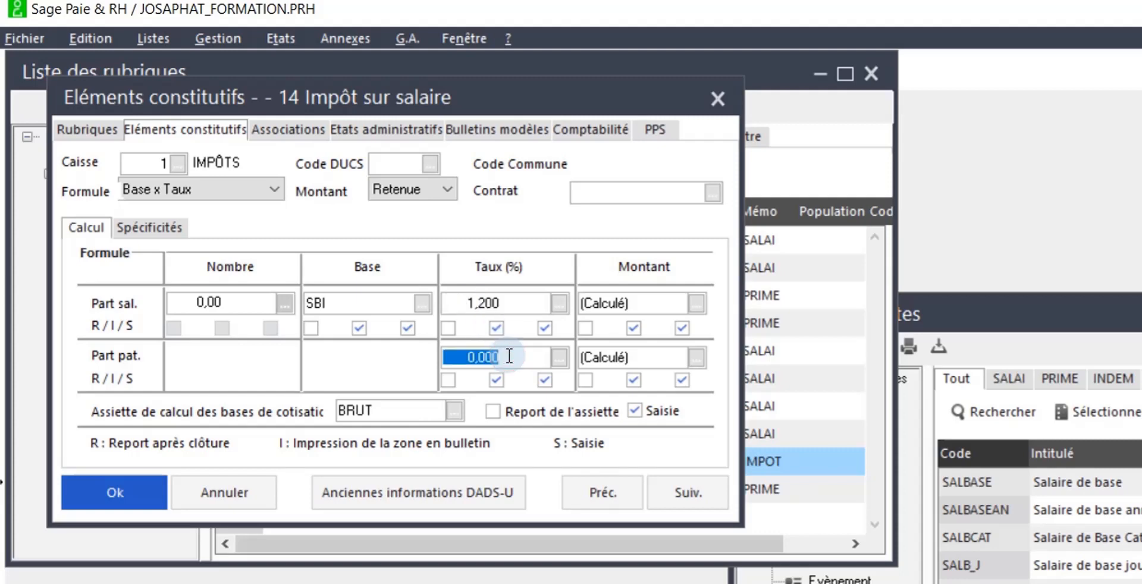
{"action": "type", "text": "1.2"}
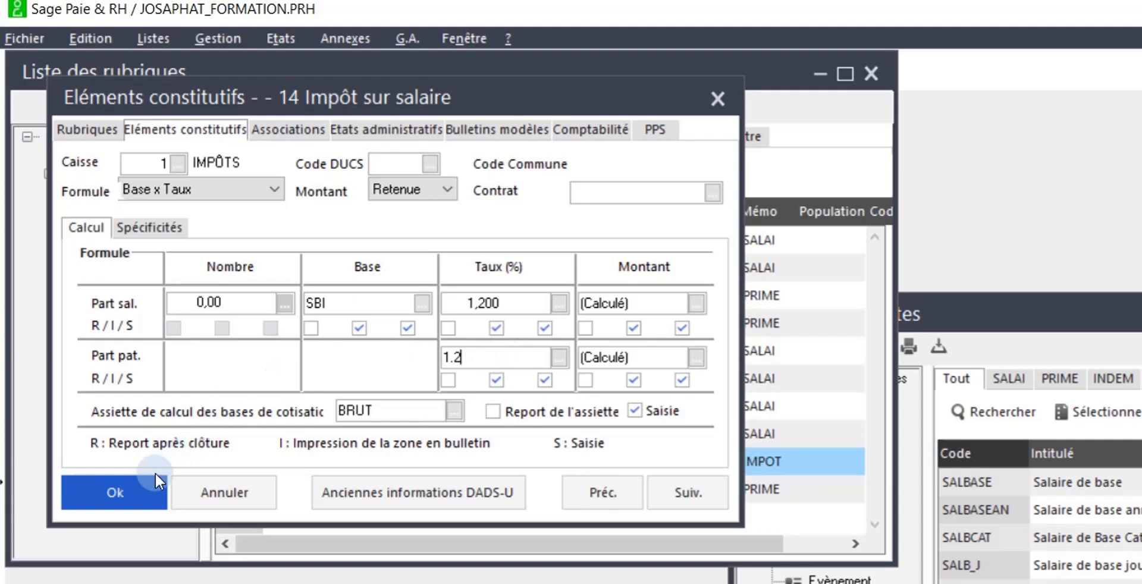
{"action": "left_click", "coordinate": [140, 488]}
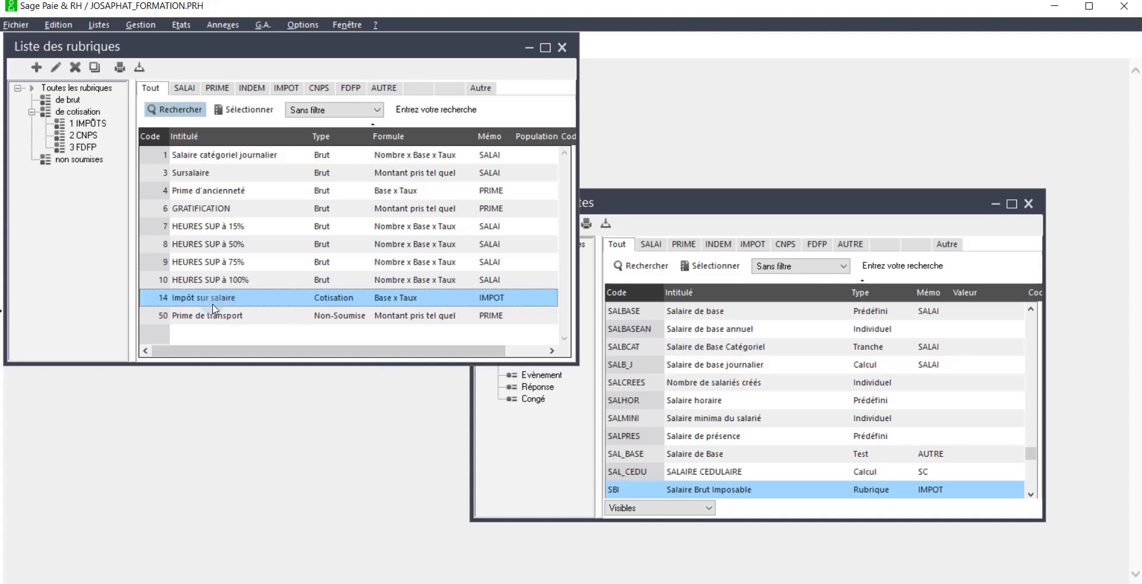
- Open the listed employee's payslip from the personnel records and display its rubriques
{"action": "left_click", "coordinate": [112, 28]}
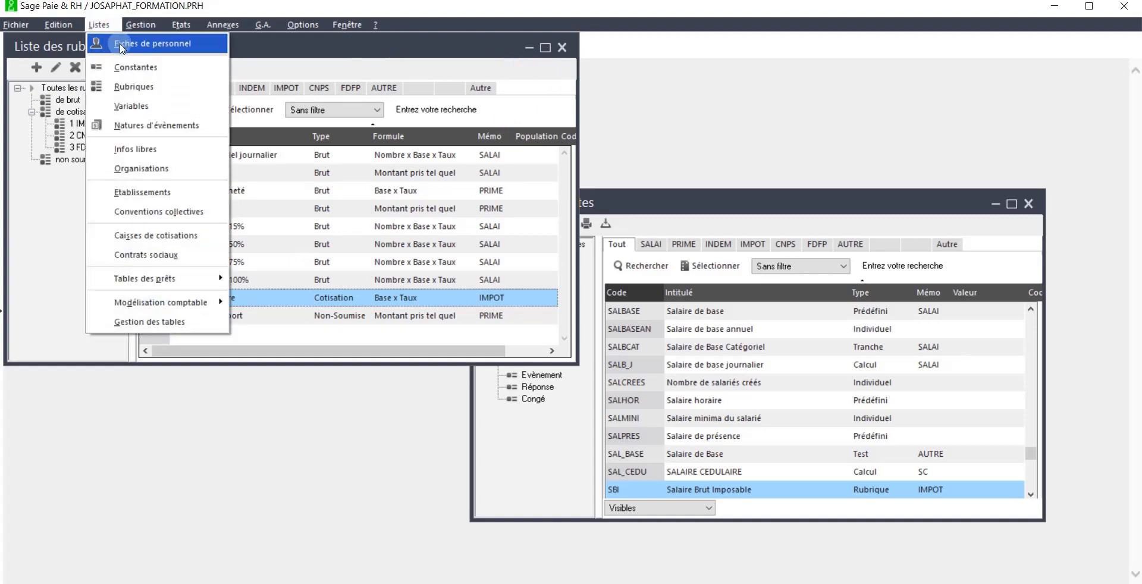
{"action": "left_click", "coordinate": [120, 44]}
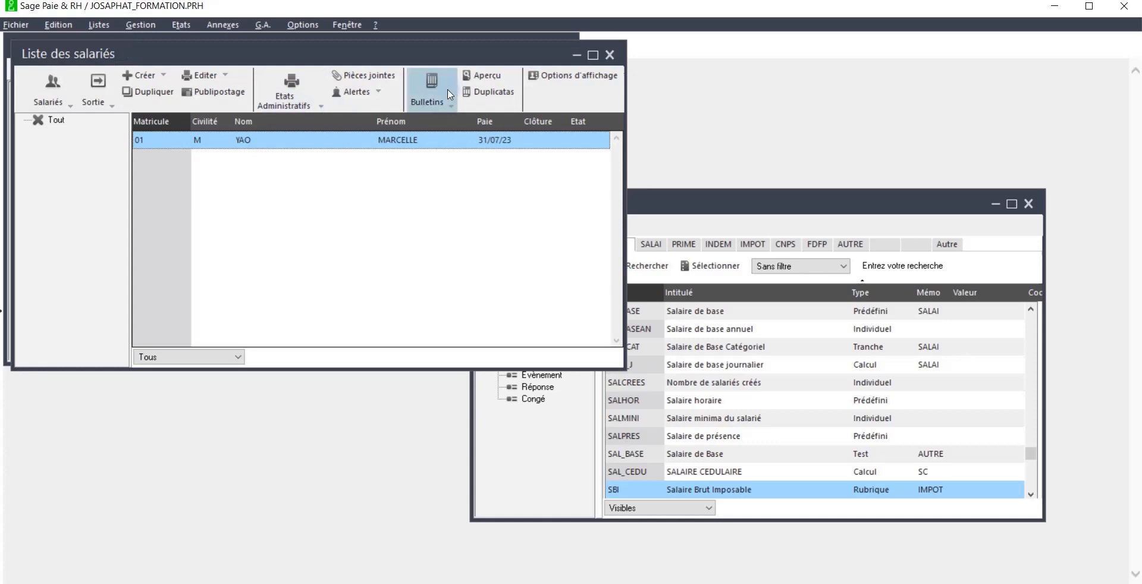
{"action": "left_click", "coordinate": [450, 95]}
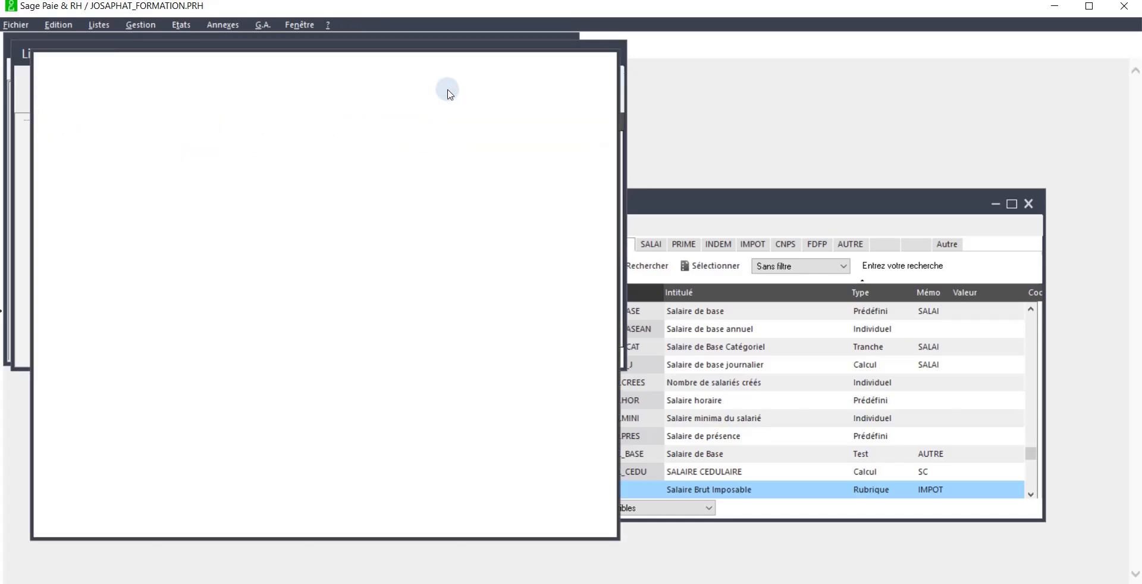
{"action": "left_click", "coordinate": [66, 103]}
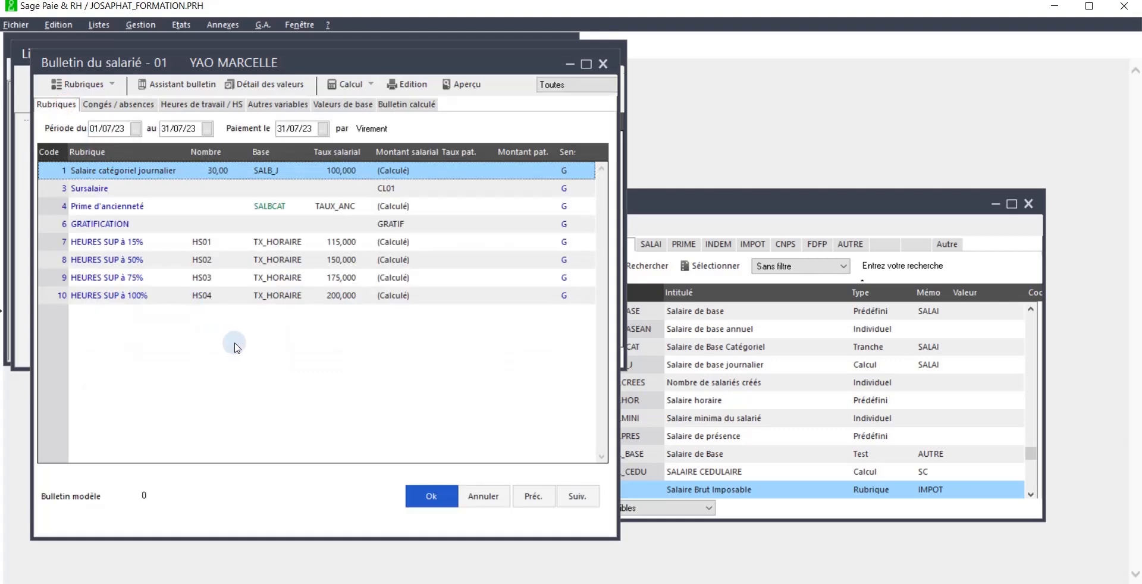
- Activate rubriques 14 Impôt sur salaire and 50 Prime de transport in the employee's payslip
{"action": "right_click", "coordinate": [236, 347]}
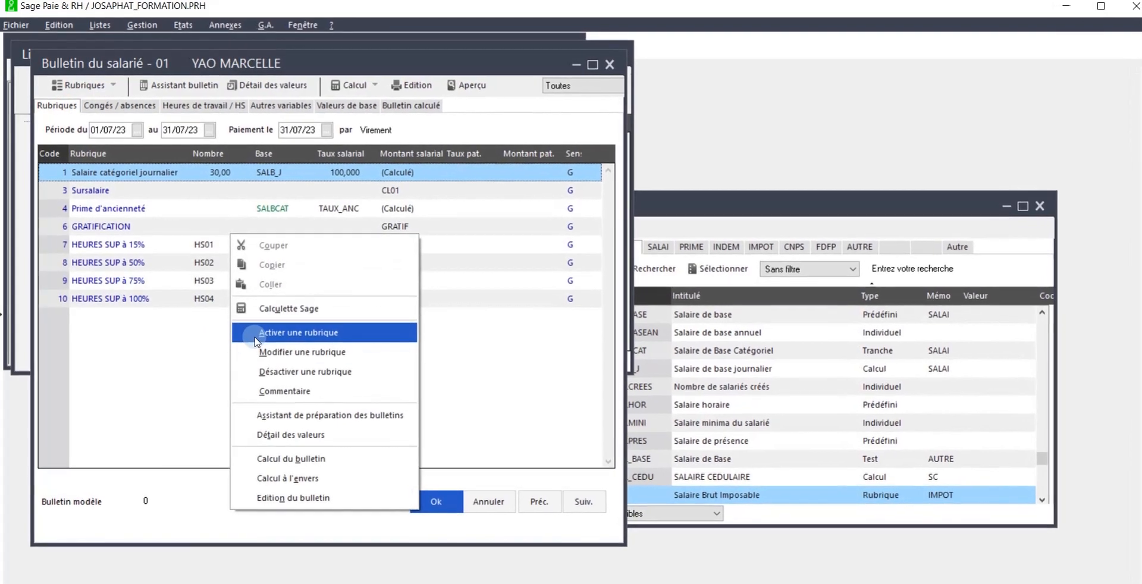
{"action": "left_click", "coordinate": [252, 335]}
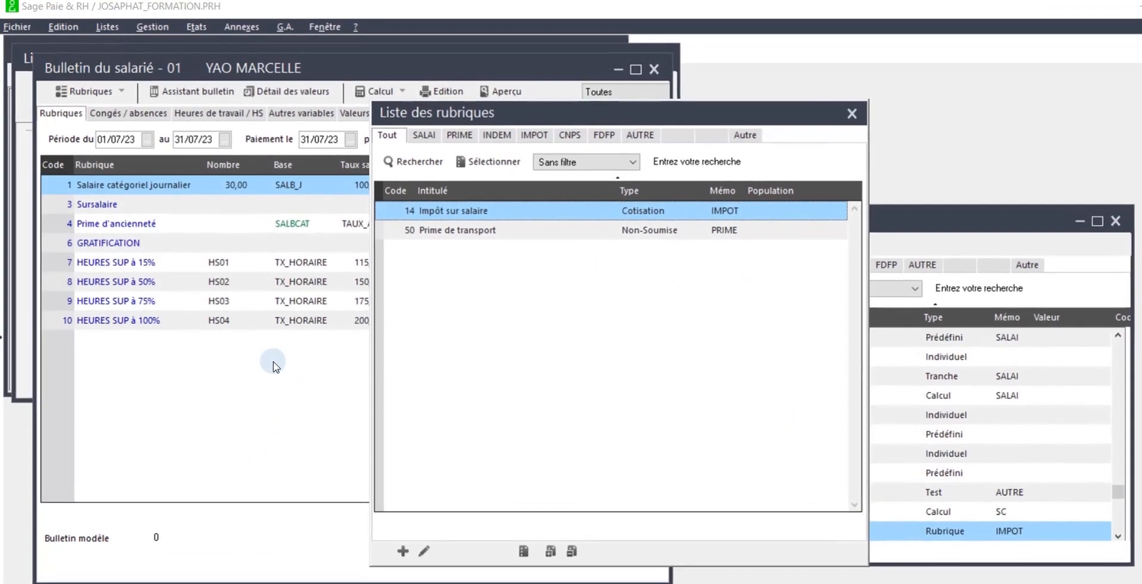
{"action": "left_click", "coordinate": [484, 275]}
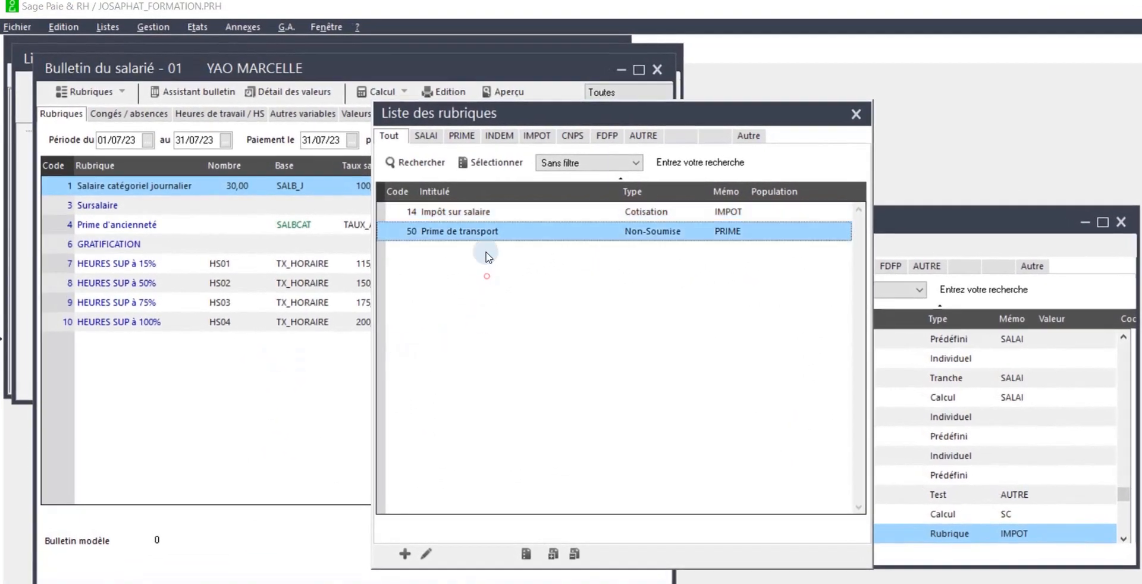
{"action": "left_click", "coordinate": [482, 210], "text": "ctrl"}
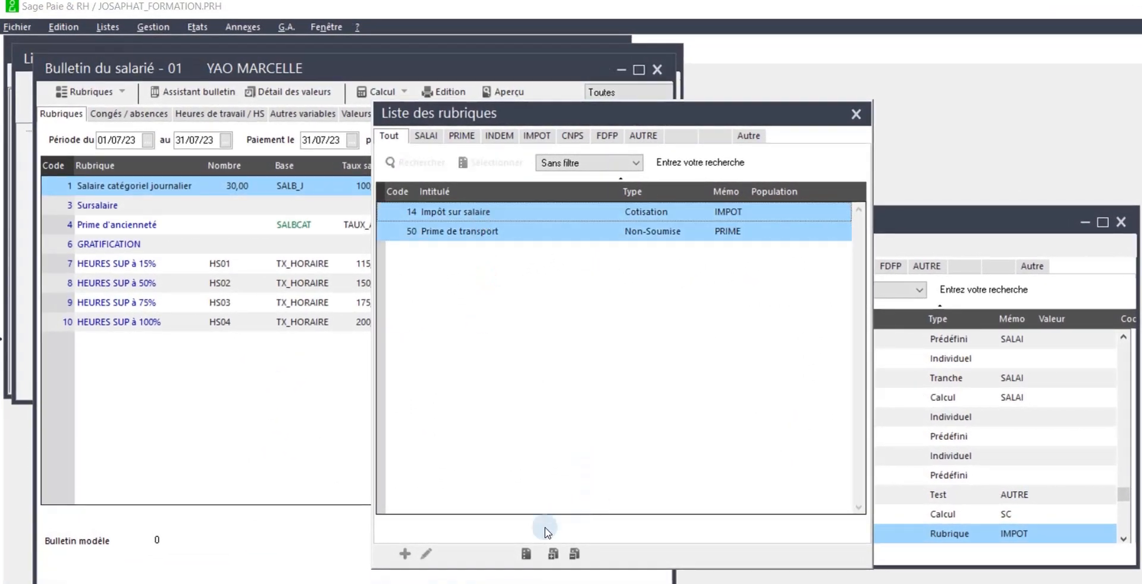
{"action": "left_click", "coordinate": [520, 551]}
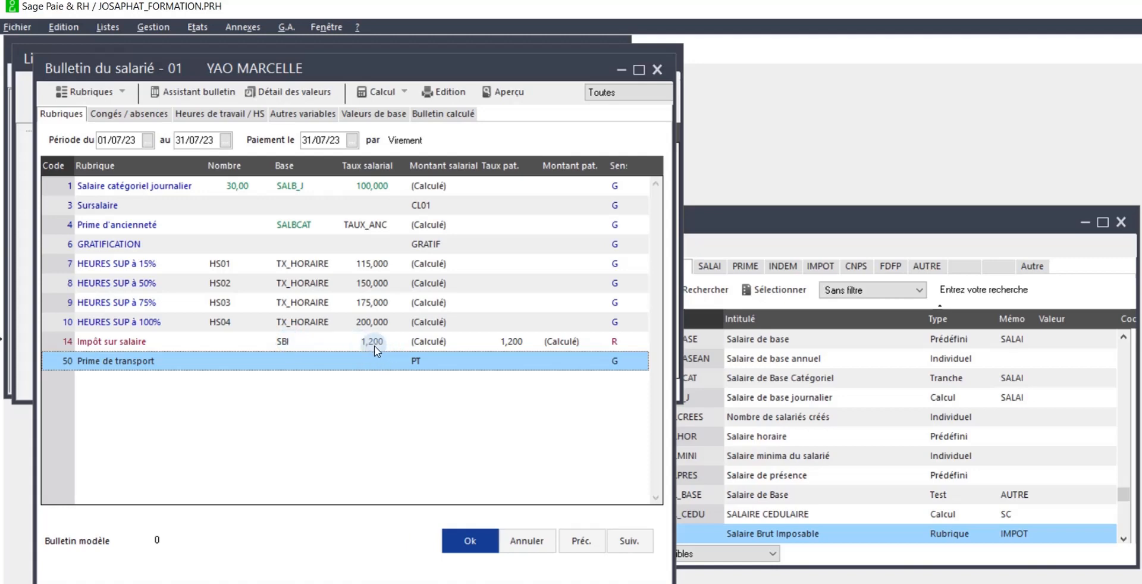
- Display the employee's calculated payslip, closing the constant alerts raised during calculation
{"action": "left_click", "coordinate": [434, 116]}
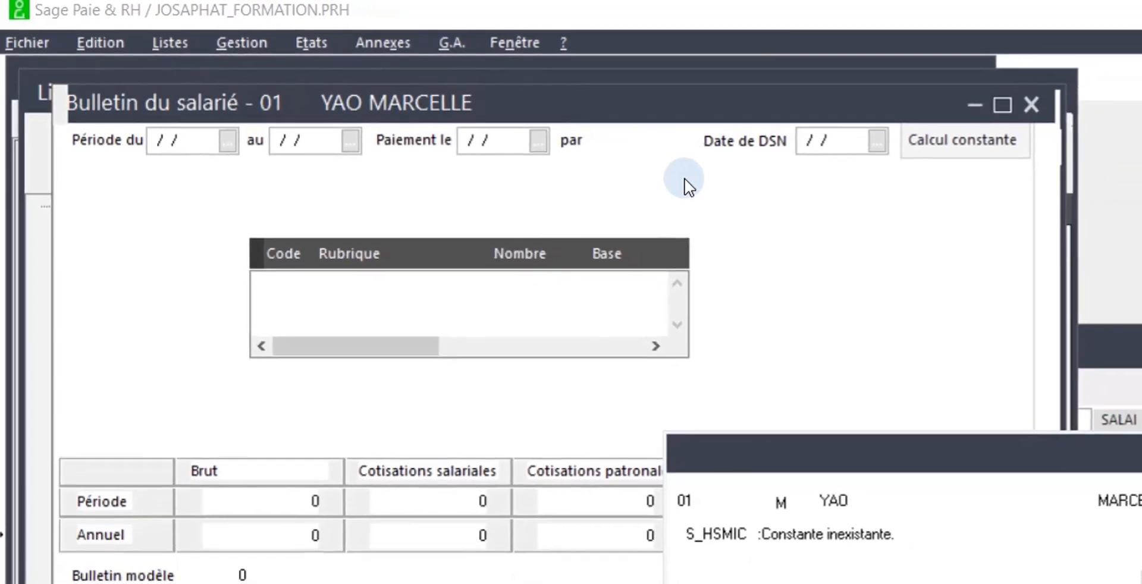
{"action": "left_click", "coordinate": [1049, 516]}
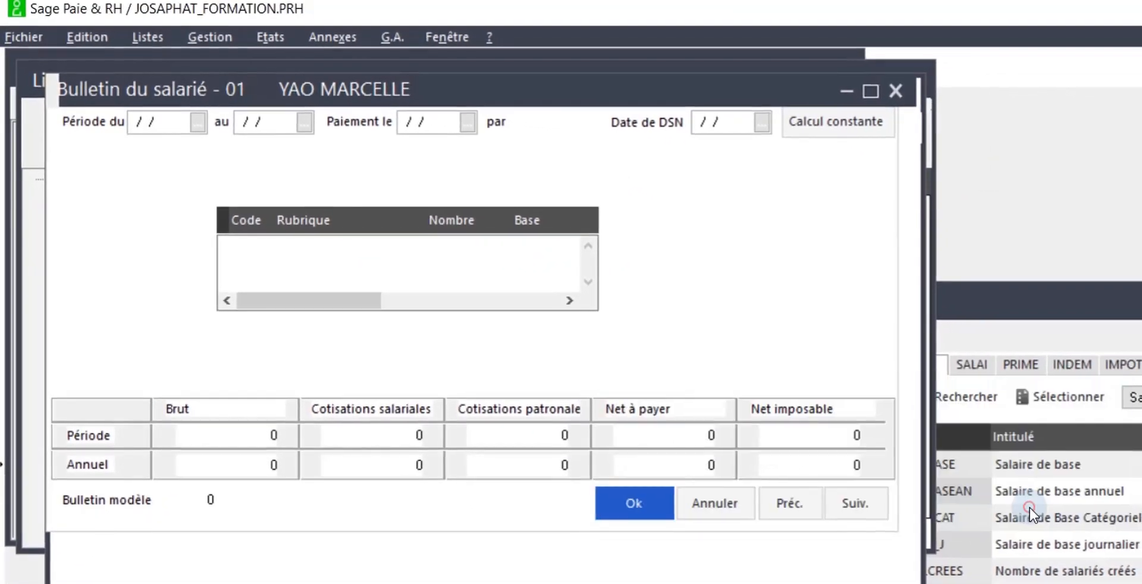
{"action": "left_click", "coordinate": [1047, 516]}
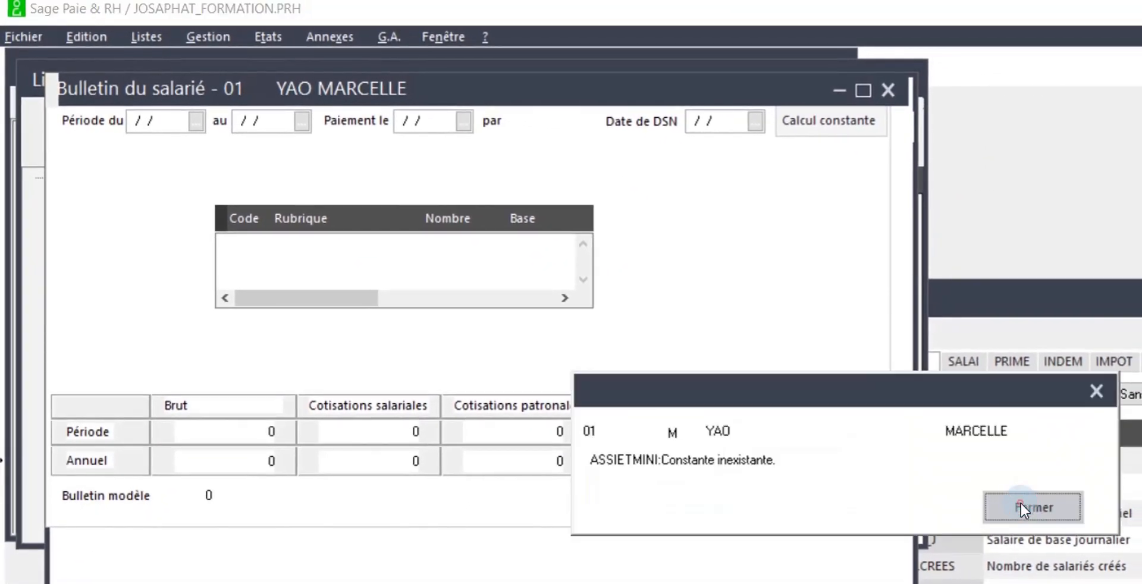
{"action": "left_click", "coordinate": [1021, 507]}
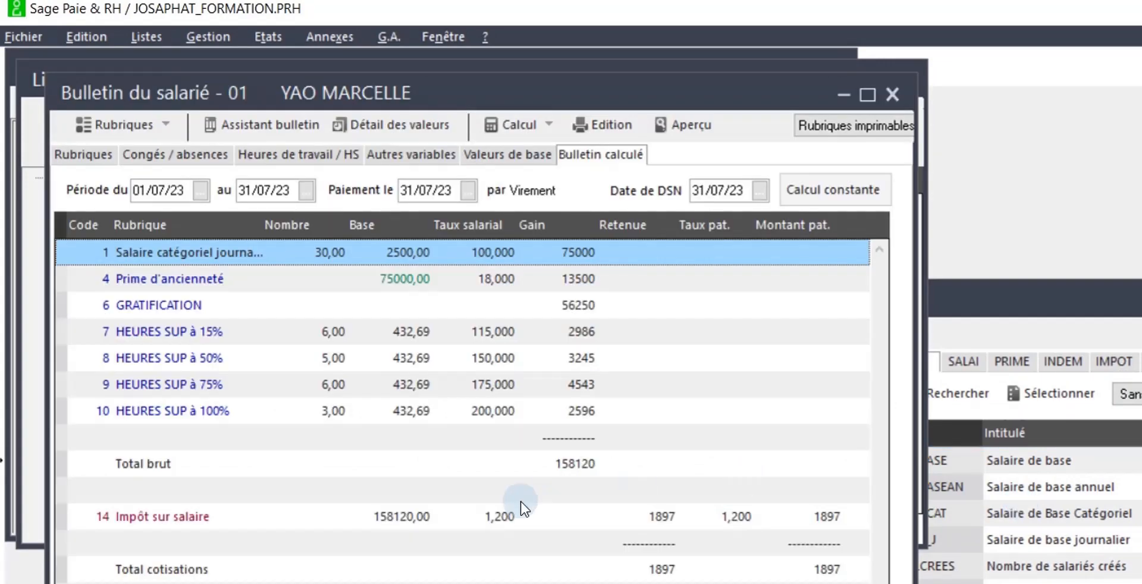